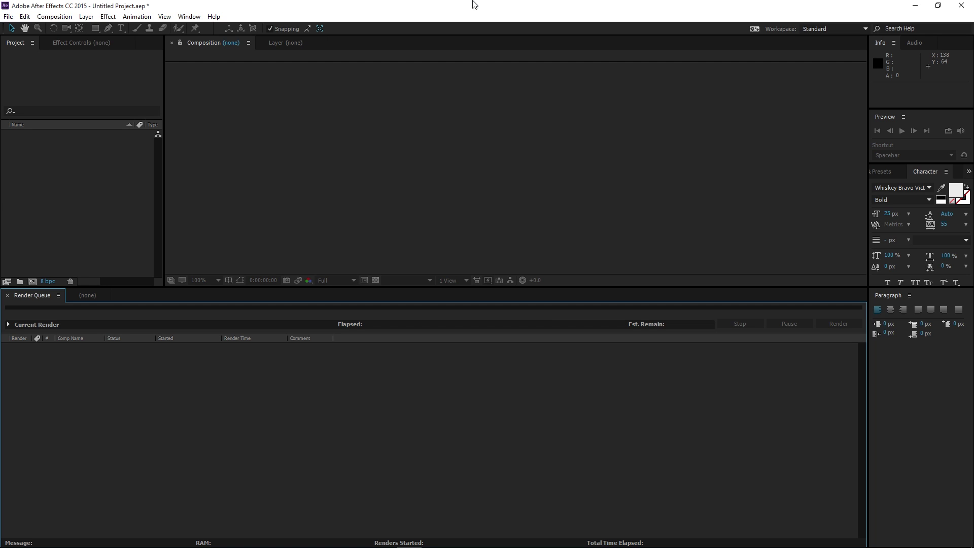
# Step: Create a new 1280 x 720 composition at 30 fps with a duration of 0:00:20:00
pyautogui.click(49, 20)
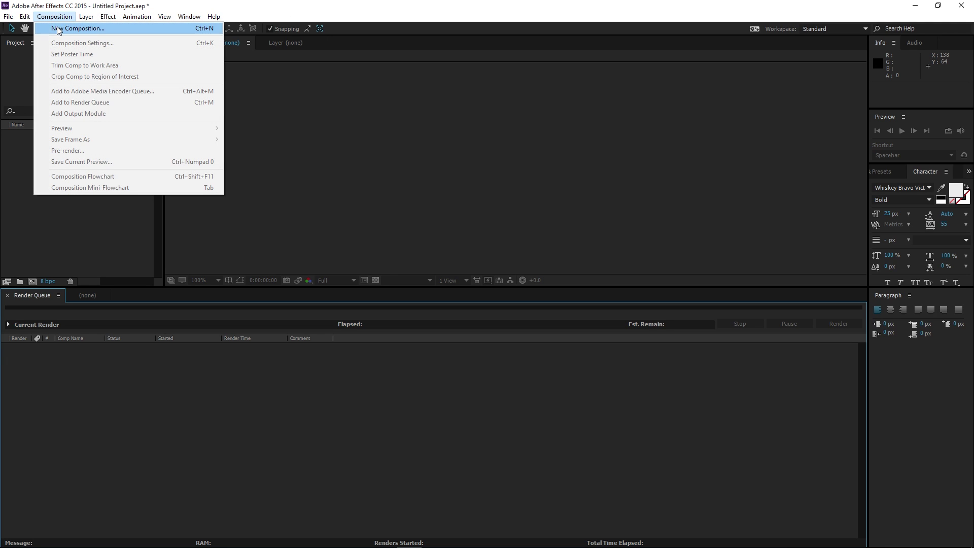
pyautogui.click(57, 26)
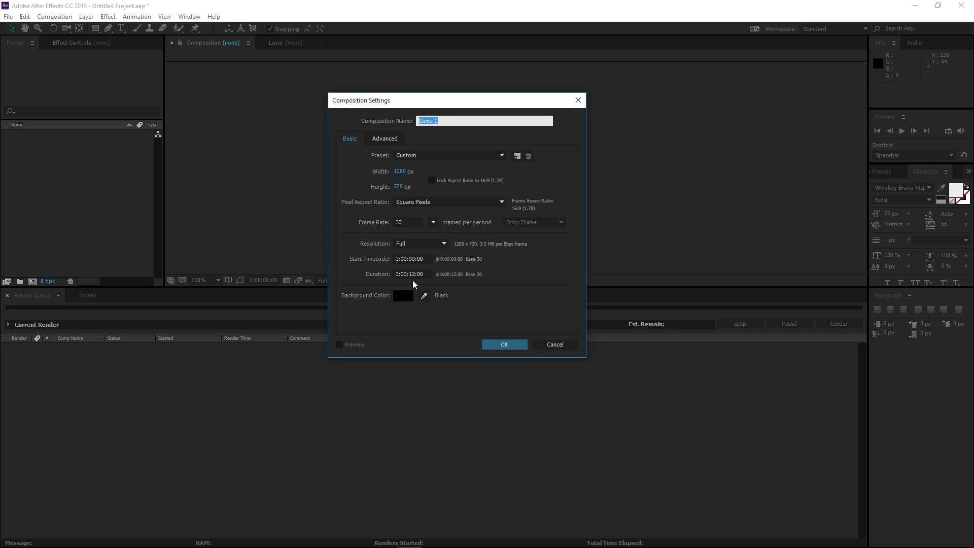
pyautogui.click(412, 277)
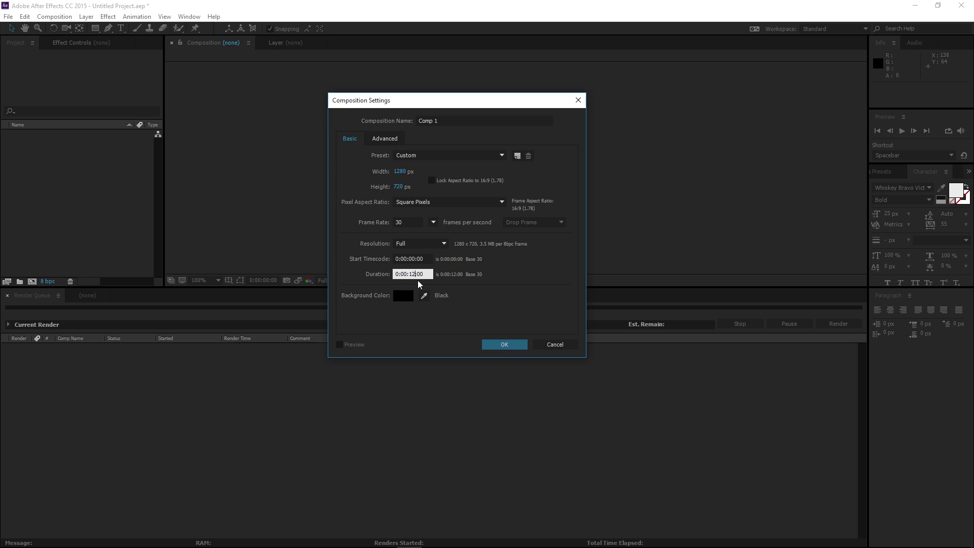
pyautogui.write('20:')
pyautogui.click(420, 333)
pyautogui.click(492, 346)
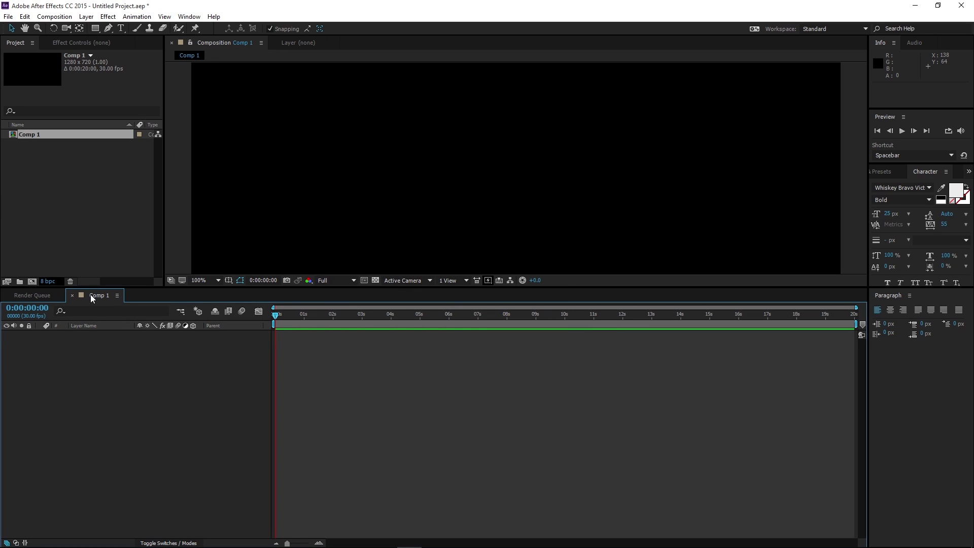
# Step: Rename the composition as "Animation #1" in its composition settings
pyautogui.click(40, 18)
pyautogui.click(81, 43)
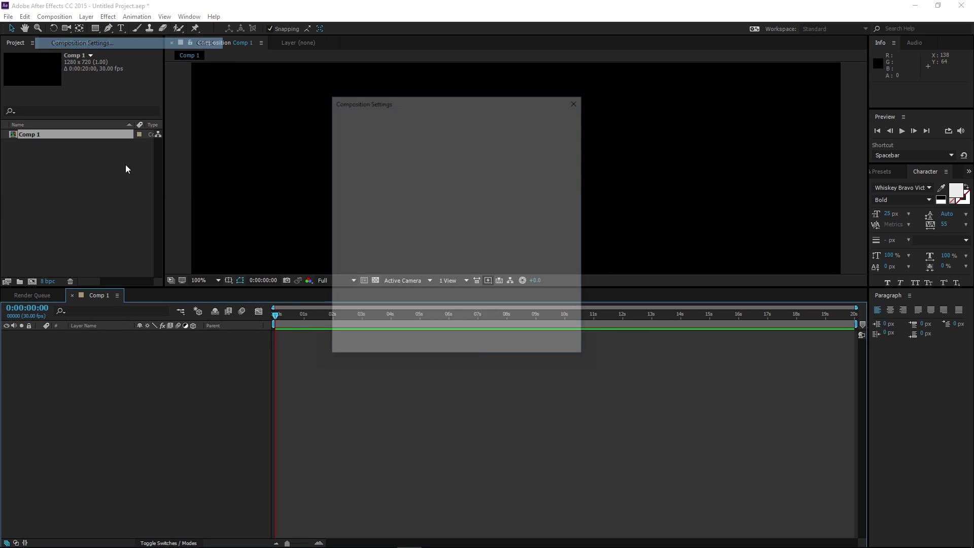
pyautogui.write('Animation #1')
pyautogui.click(496, 342)
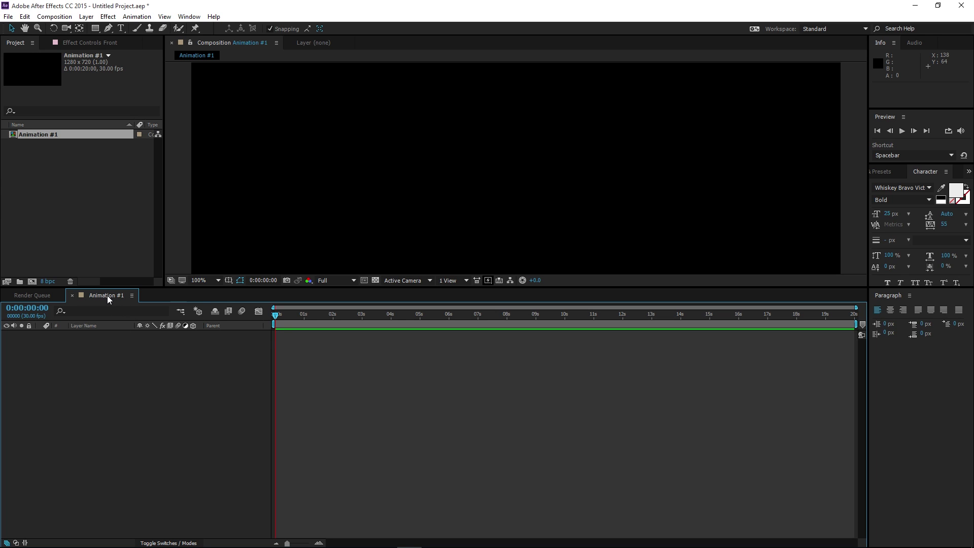
# Step: Import "Twitch Overlay Tutorial File.png" from the Desktop into the project as footage
pyautogui.rightClick(11, 196)
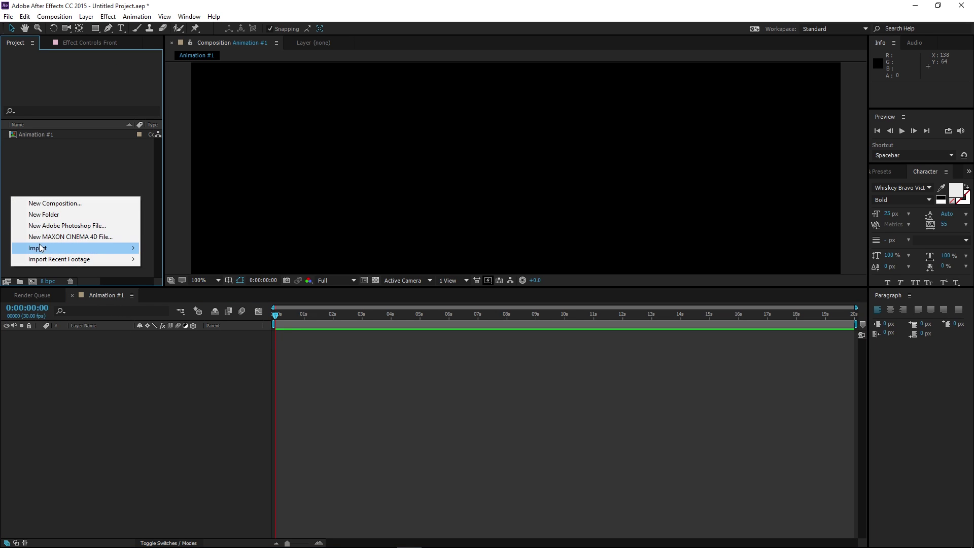
pyautogui.moveTo(40, 247)
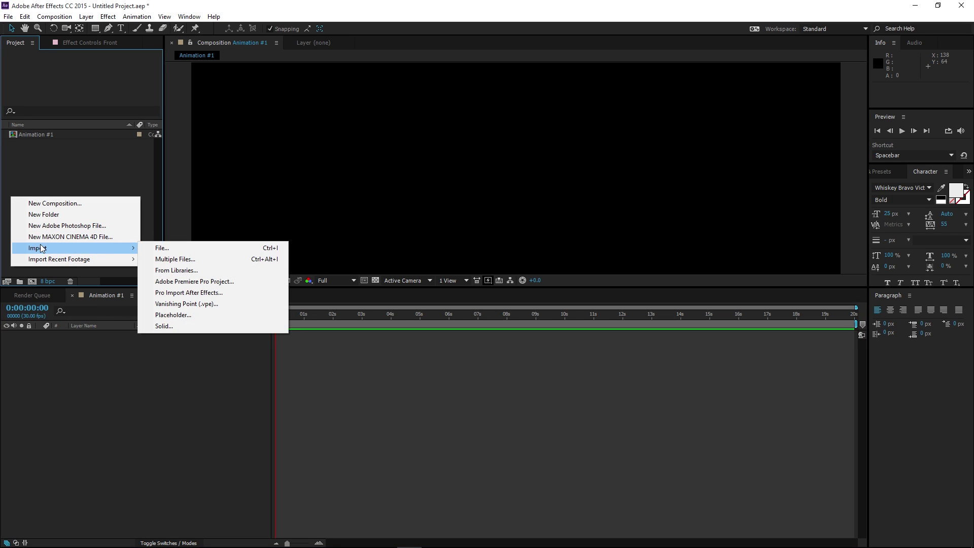
pyautogui.click(155, 248)
pyautogui.moveTo(438, 97); pyautogui.dragTo(462, 80)
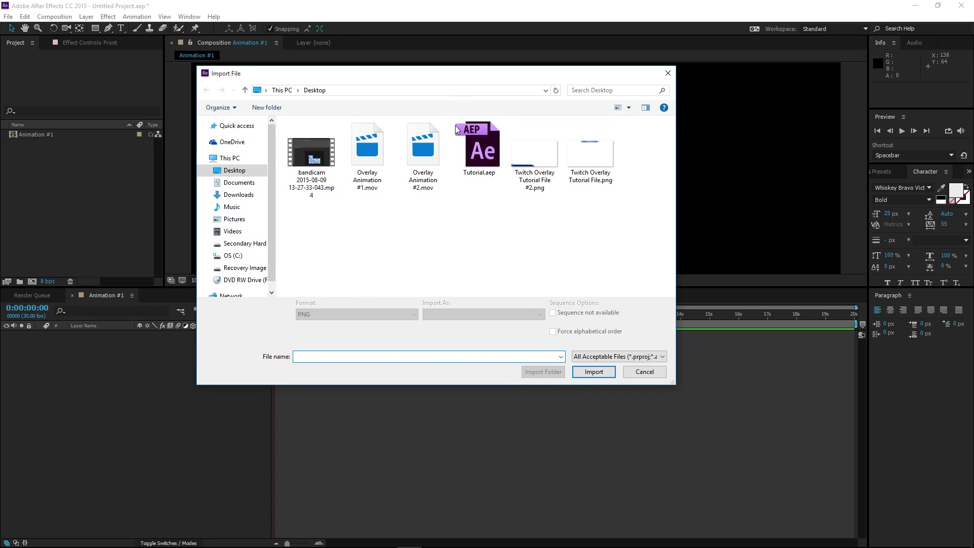
pyautogui.click(593, 167)
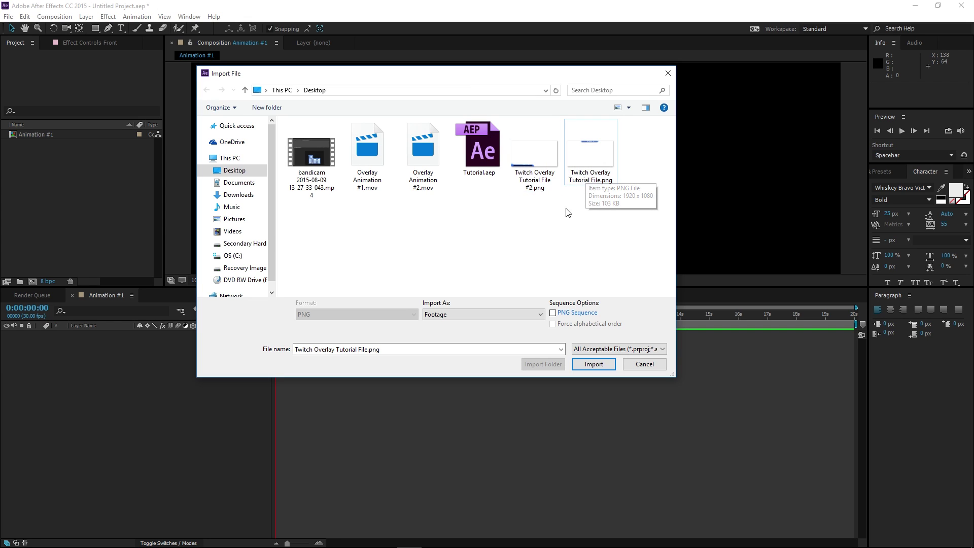
pyautogui.click(591, 207)
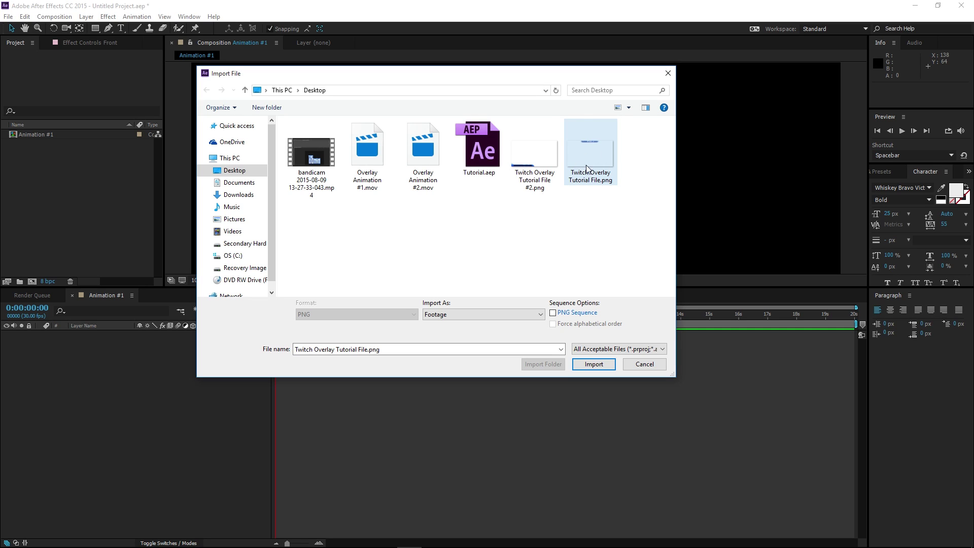
pyautogui.click(585, 162)
pyautogui.doubleClick(595, 154)
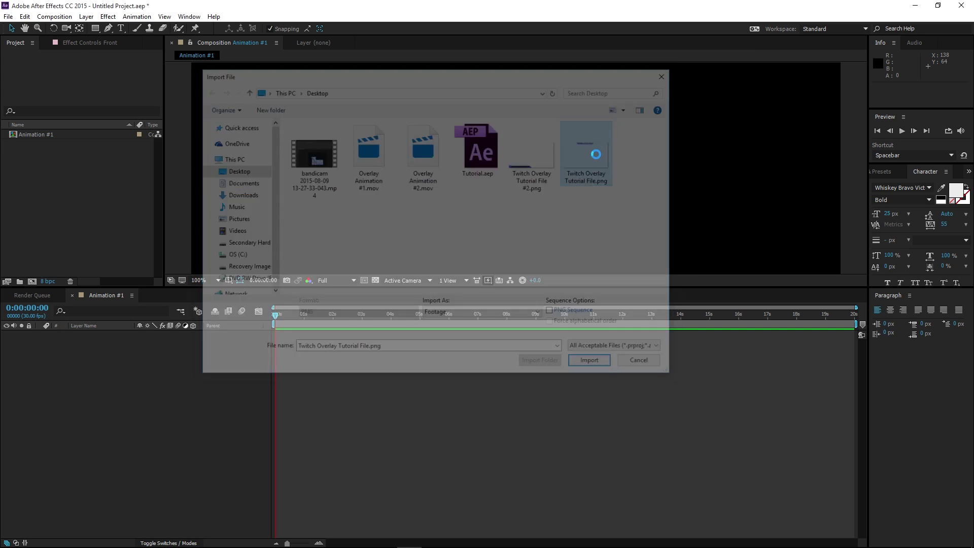
# Step: Import "Twitch Overlay Tutorial File #2.png" from the Desktop into the project as footage
pyautogui.rightClick(65, 178)
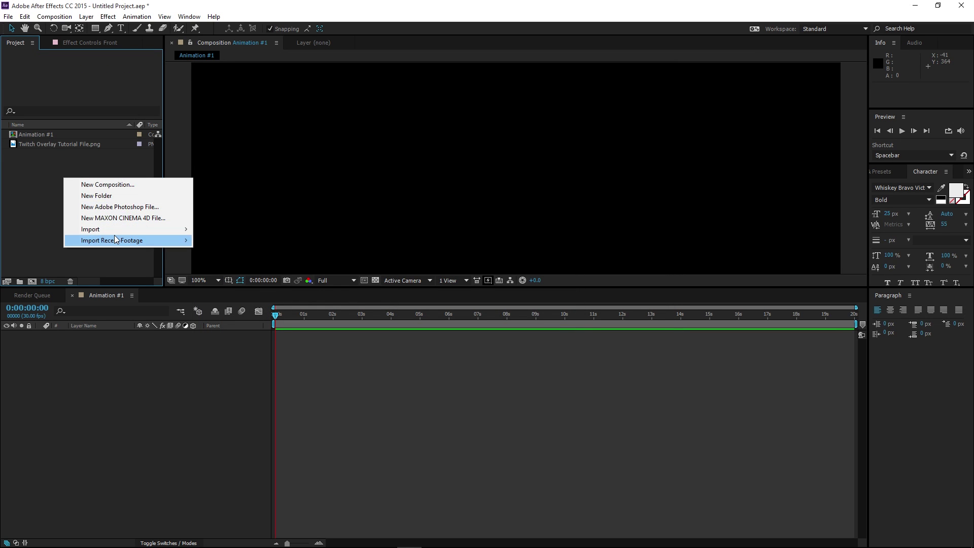
pyautogui.moveTo(118, 230)
pyautogui.click(223, 231)
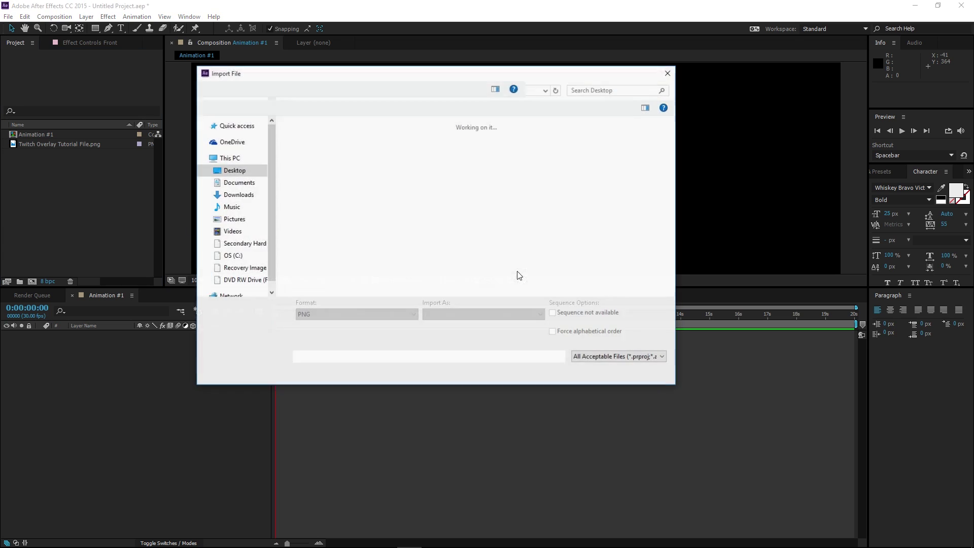
pyautogui.click(550, 189)
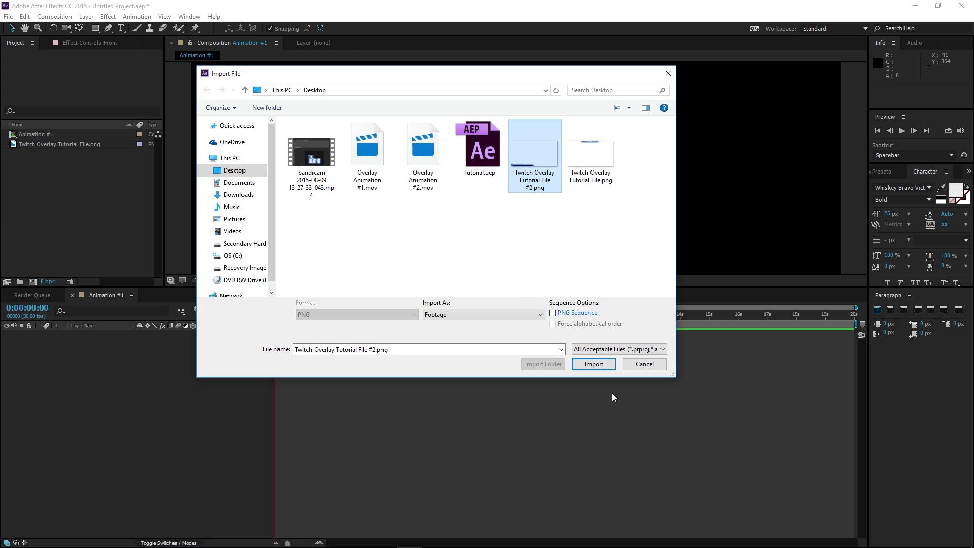
pyautogui.click(593, 364)
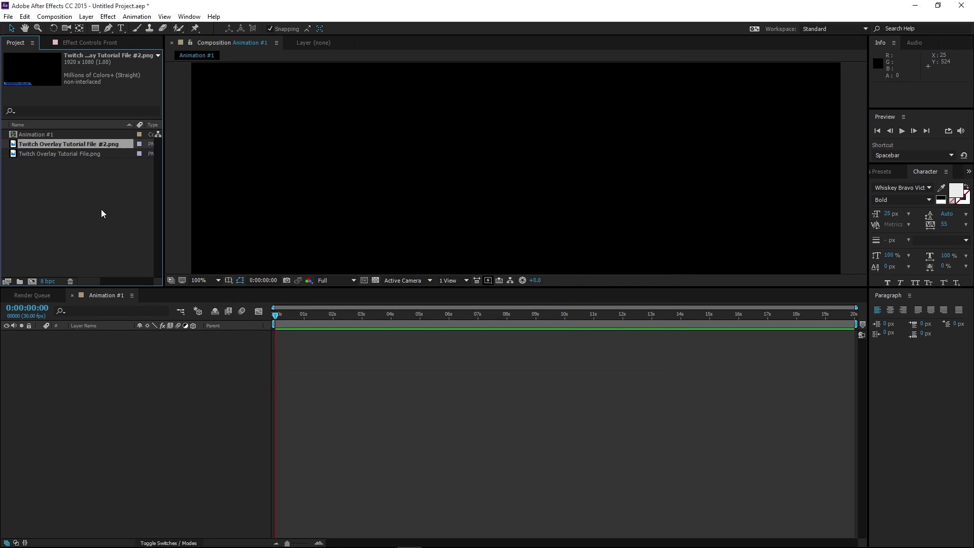
pyautogui.click(83, 193)
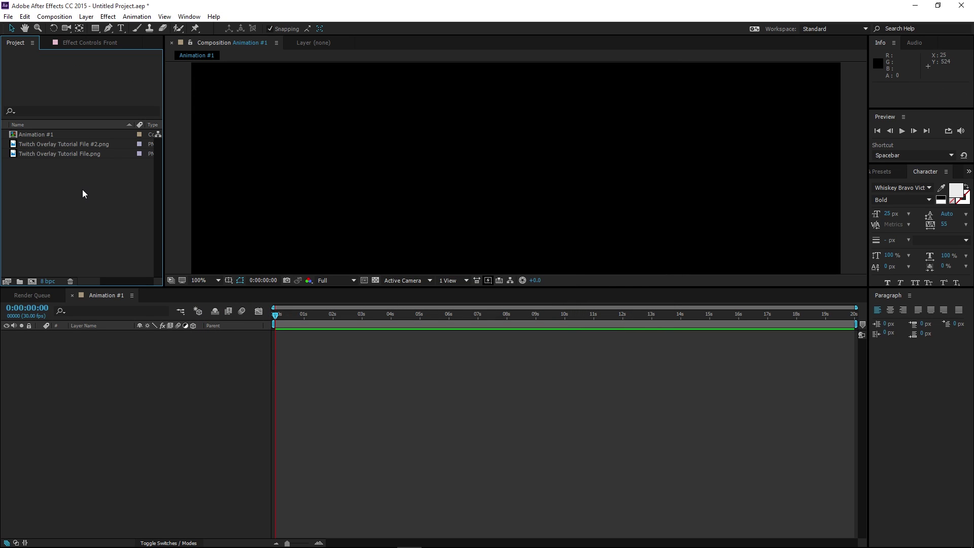
# Step: Add "Twitch Overlay Tutorial File.png" to the Animation #1 timeline and scale it to about 67% to fit the composition frame
pyautogui.click(64, 154)
pyautogui.moveTo(57, 154); pyautogui.dragTo(99, 343)
pyautogui.scroll(-4, 368, 195)
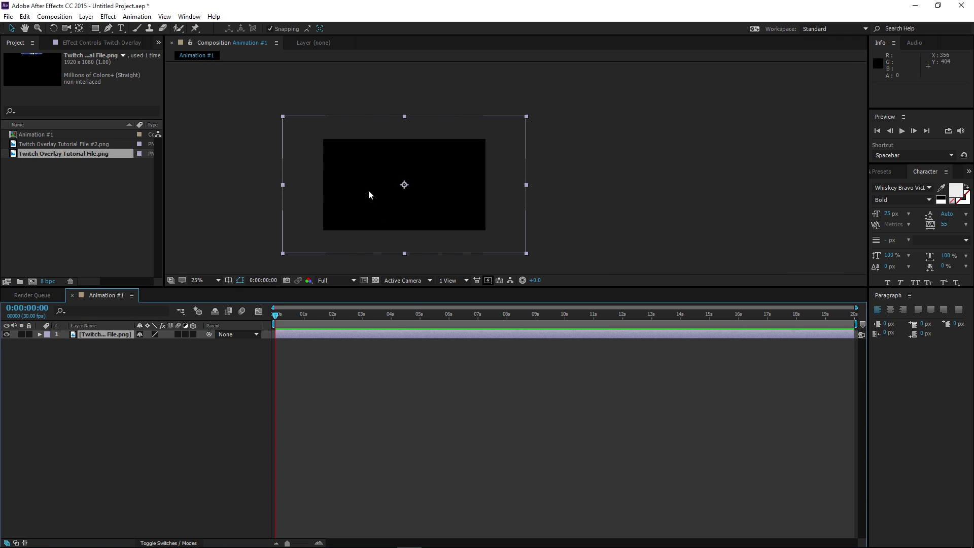
pyautogui.moveTo(526, 254); pyautogui.dragTo(486, 232)
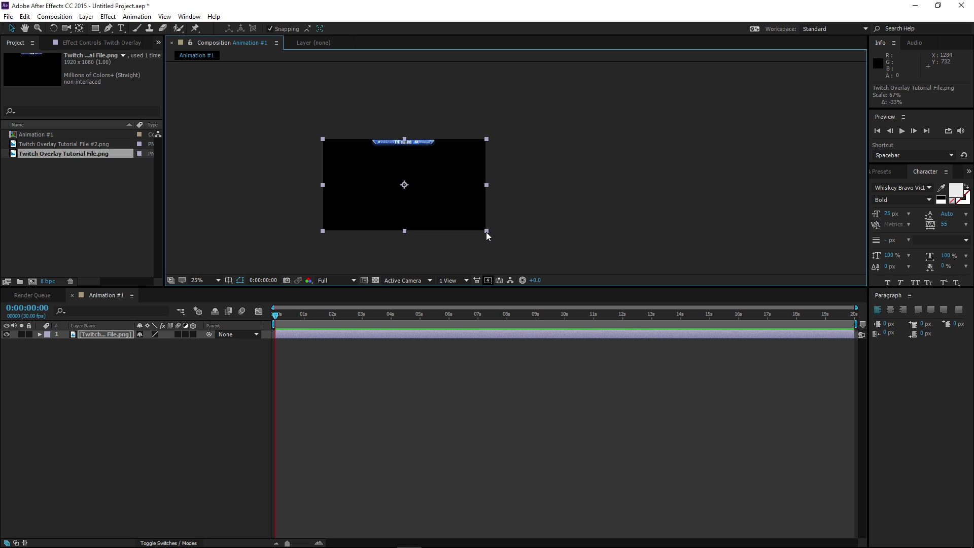
pyautogui.scroll(4, 379, 160)
pyautogui.scroll(-3, 375, 176)
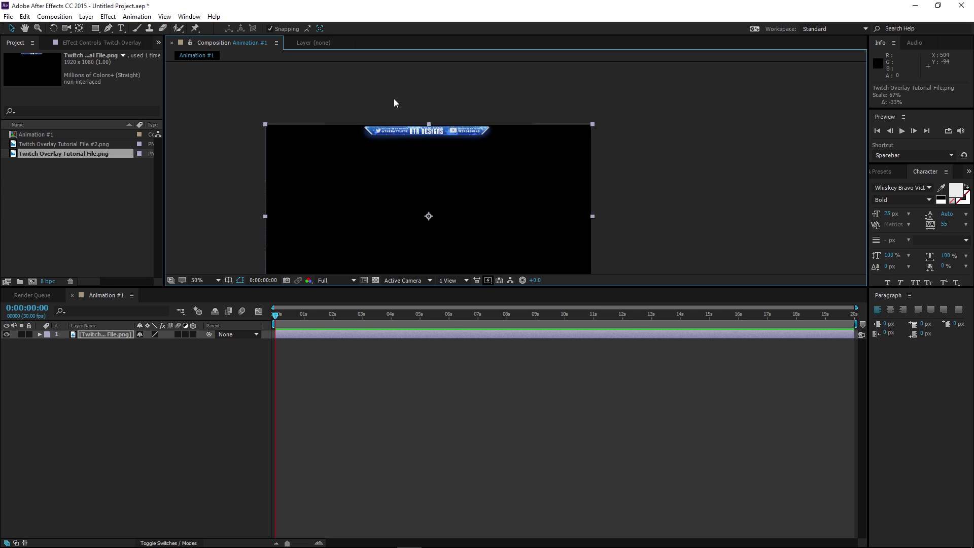
pyautogui.click(393, 98)
pyautogui.scroll(3, 389, 137)
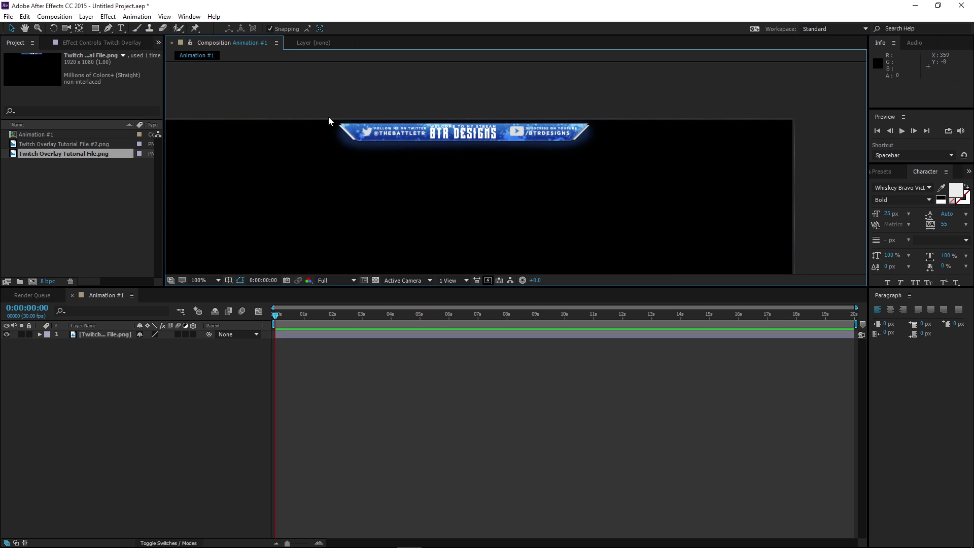
pyautogui.scroll(-2, 524, 213)
pyautogui.moveTo(648, 238); pyautogui.dragTo(656, 142)
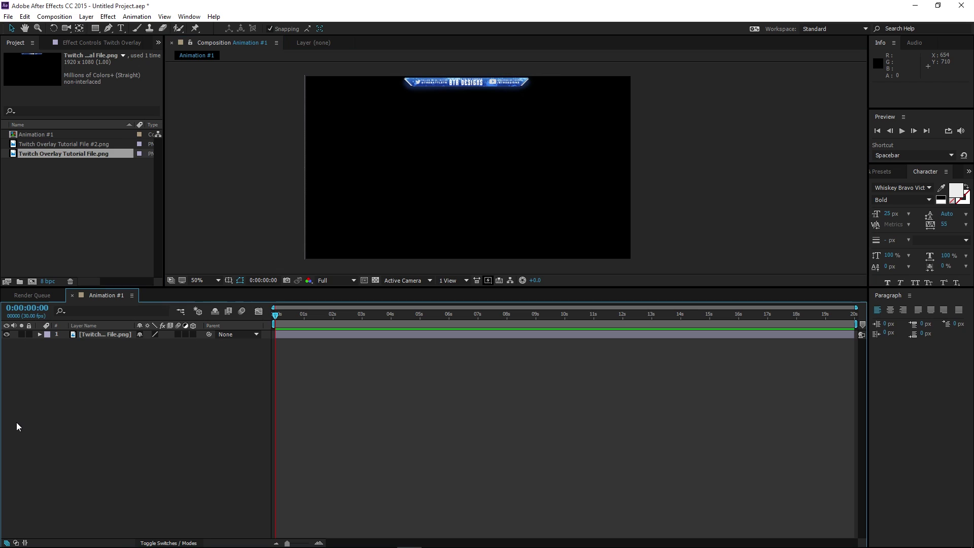
# Step: Duplicate the overlay layer by copying and pasting it within the Animation #1 timeline
pyautogui.click(84, 335)
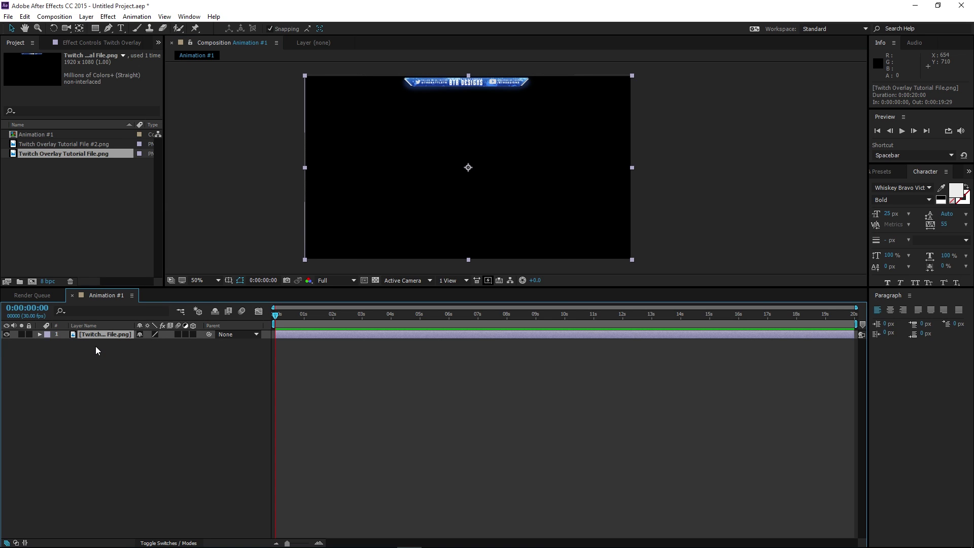
pyautogui.hotkey('ctrl', 'c')
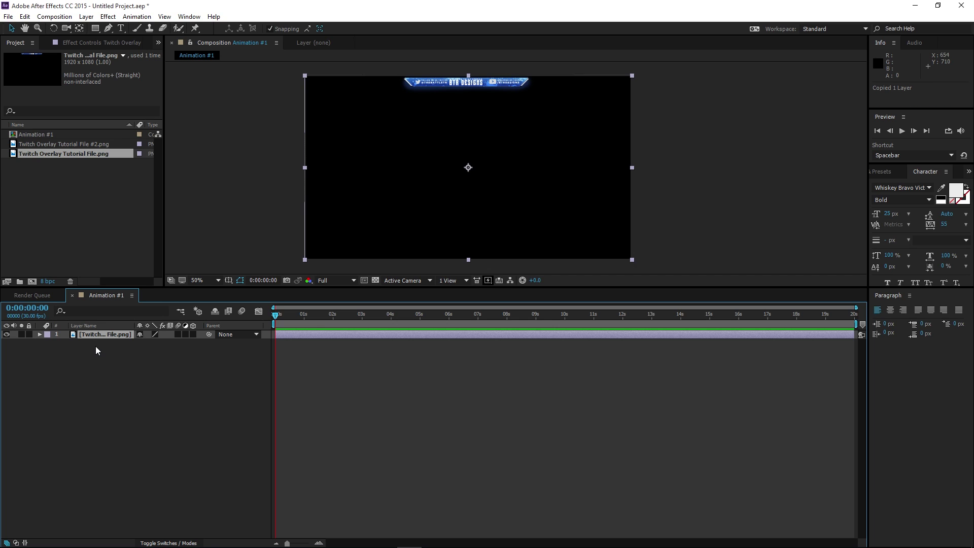
pyautogui.hotkey('ctrl', 'v')
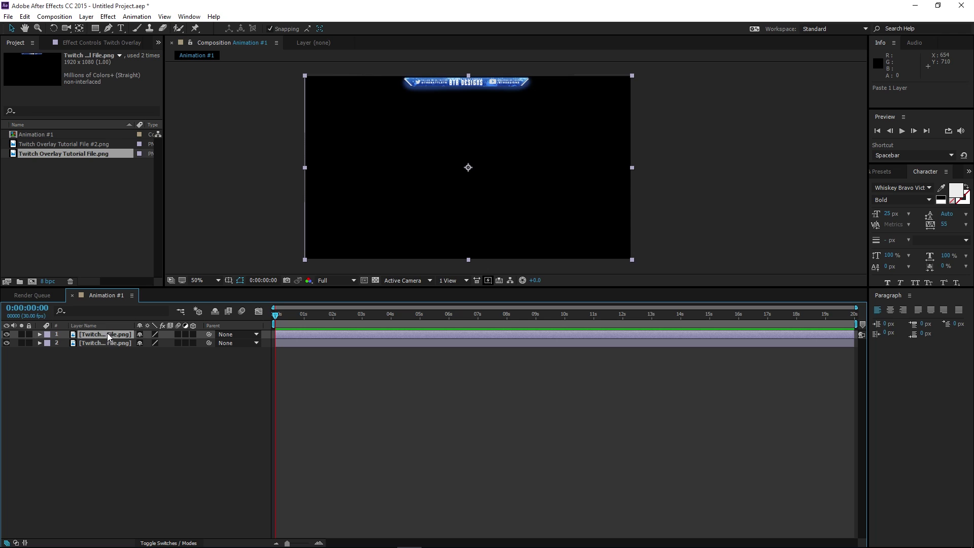
# Step: Set the upper overlay layer's blending mode to Add and check the brightened banner
pyautogui.rightClick(108, 333)
pyautogui.moveTo(208, 267)
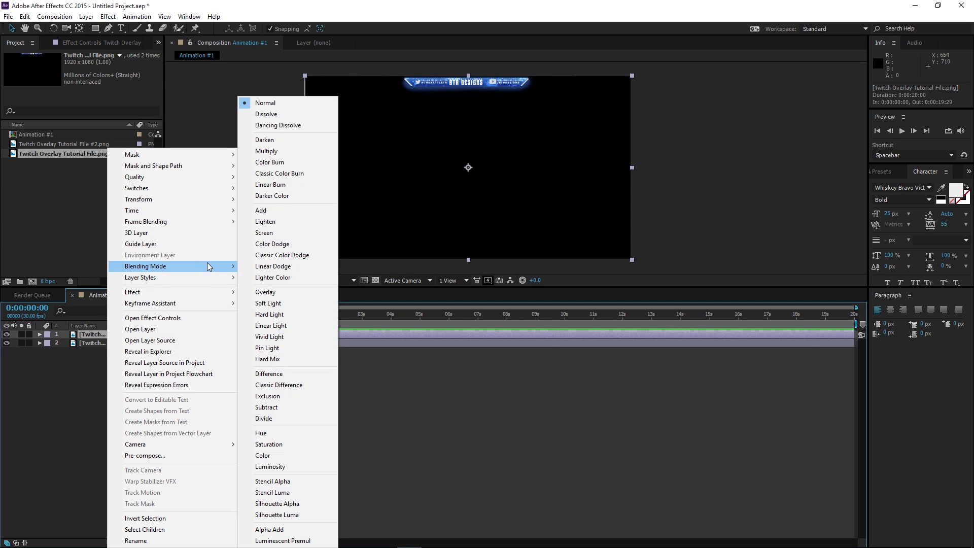
pyautogui.click(261, 210)
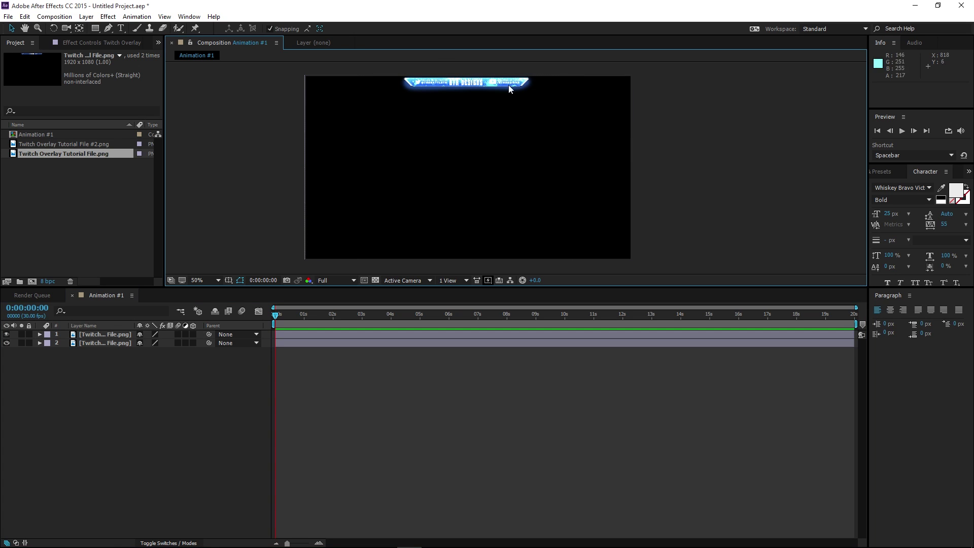
pyautogui.scroll(3, 459, 81)
pyautogui.scroll(-4, 459, 81)
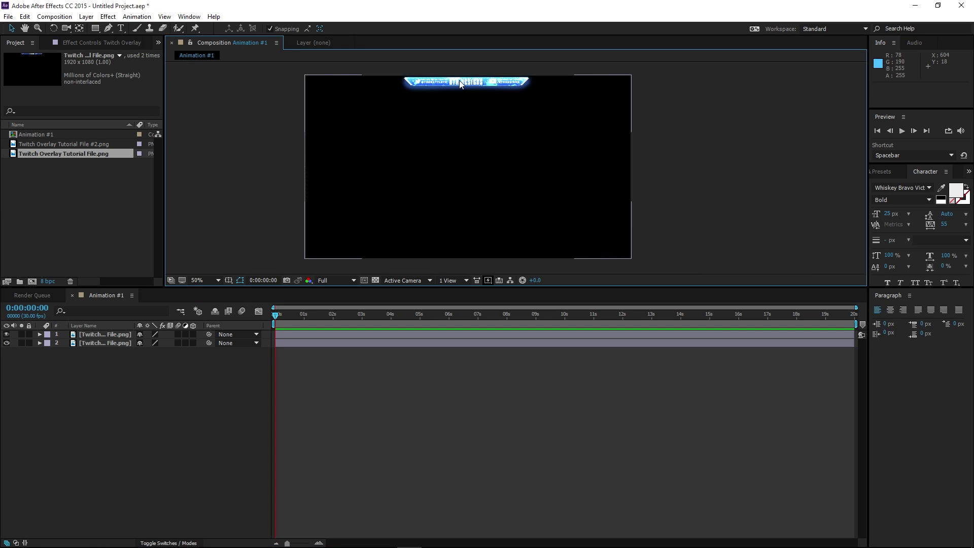
# Step: Draw a closed, narrow, slanted four-point mask with the Pen tool on the upper overlay layer, just left of the banner
pyautogui.moveTo(629, 149); pyautogui.dragTo(690, 170)
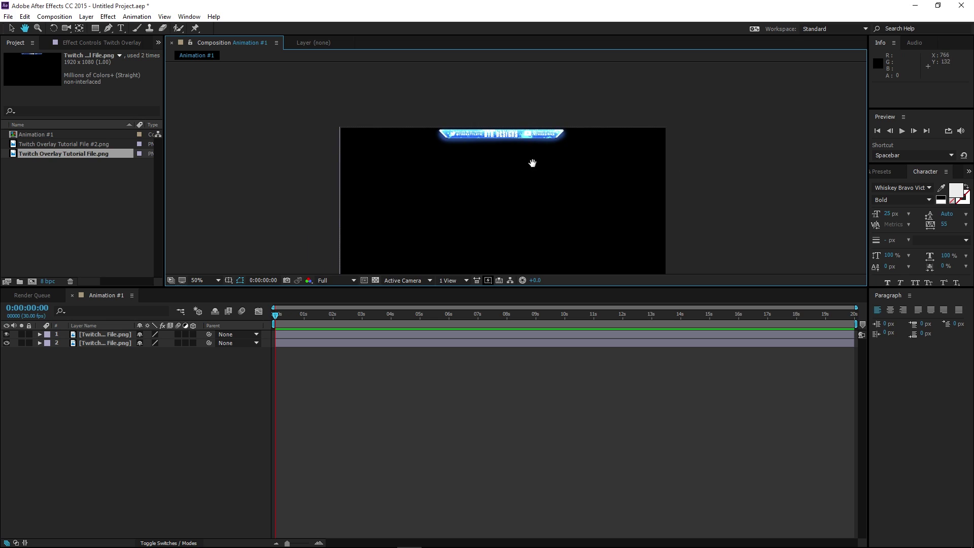
pyautogui.click(101, 334)
pyautogui.click(11, 28)
pyautogui.click(98, 332)
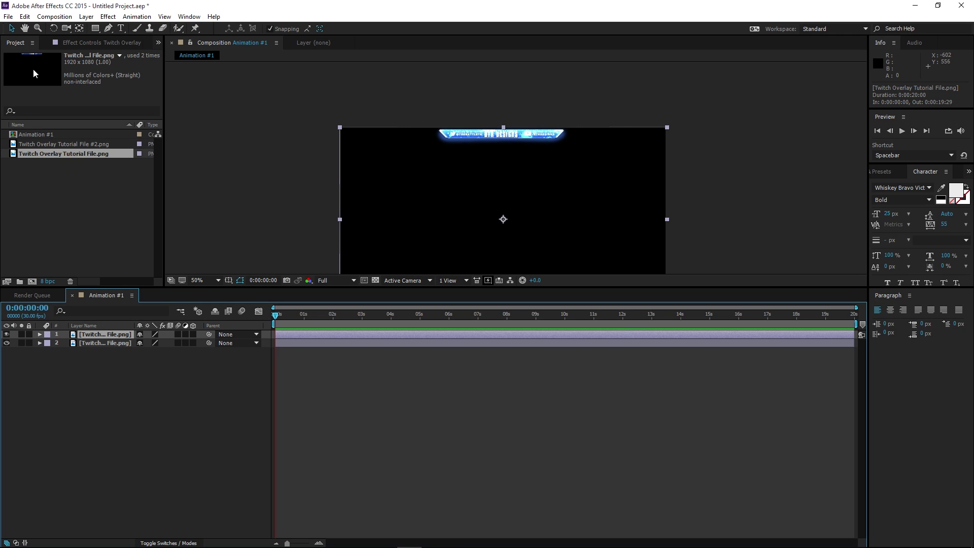
pyautogui.click(108, 28)
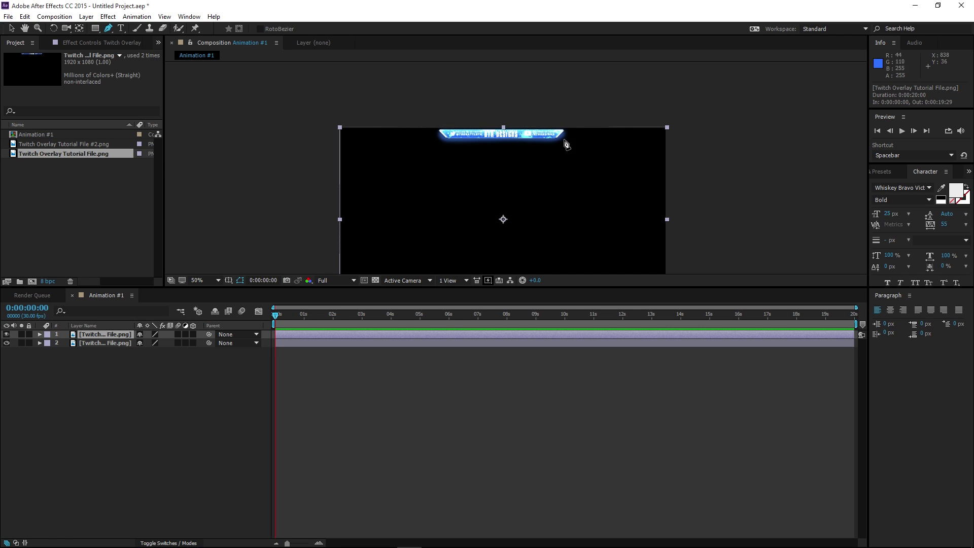
pyautogui.click(392, 172)
pyautogui.click(453, 65)
pyautogui.click(435, 65)
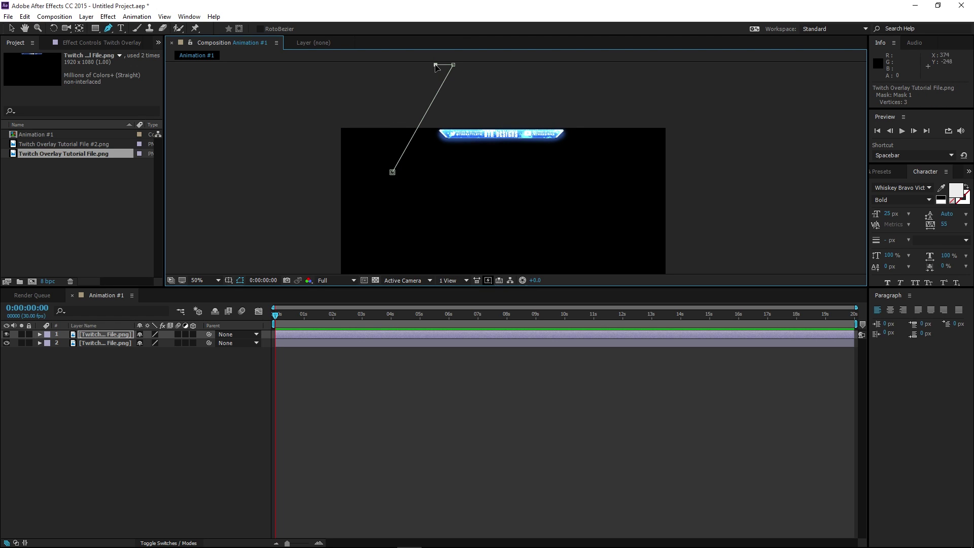
pyautogui.click(381, 169)
pyautogui.click(392, 172)
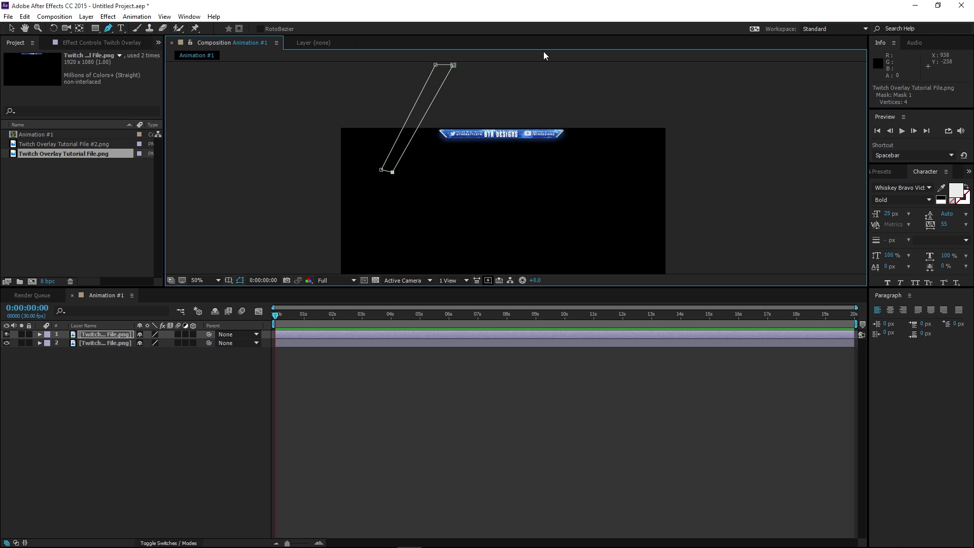
# Step: Expand Mask 1 on the upper overlay layer and set a Mask Path keyframe at the 3-second mark
pyautogui.click(114, 333)
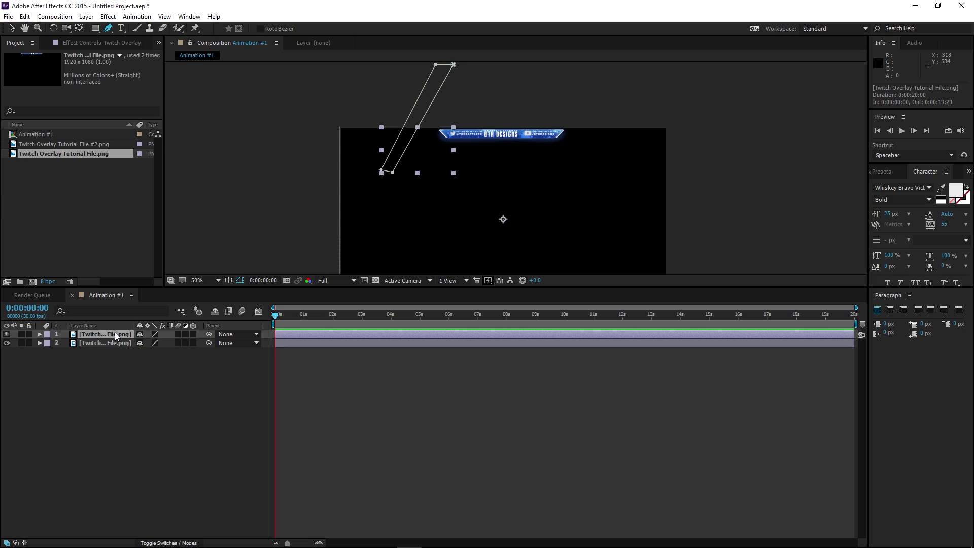
pyautogui.click(39, 335)
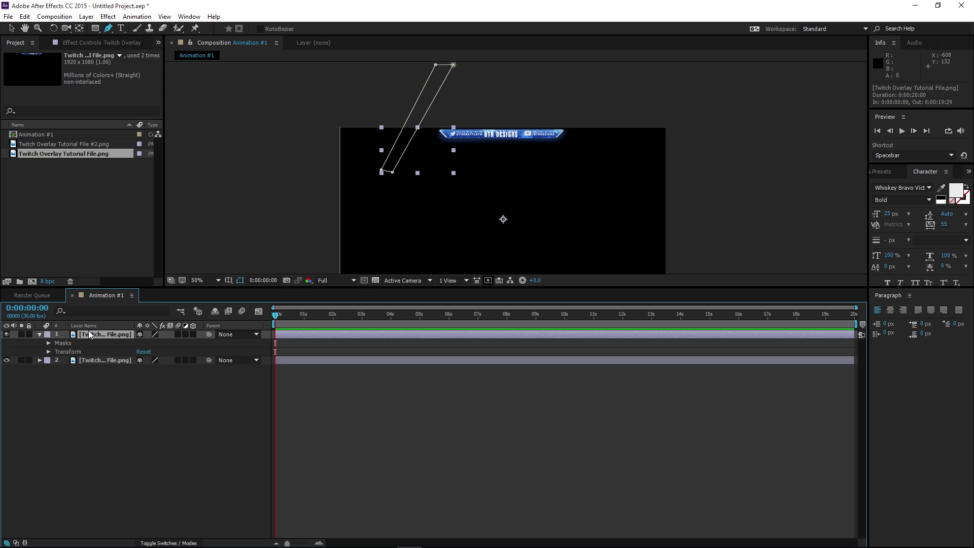
pyautogui.click(48, 344)
pyautogui.click(57, 352)
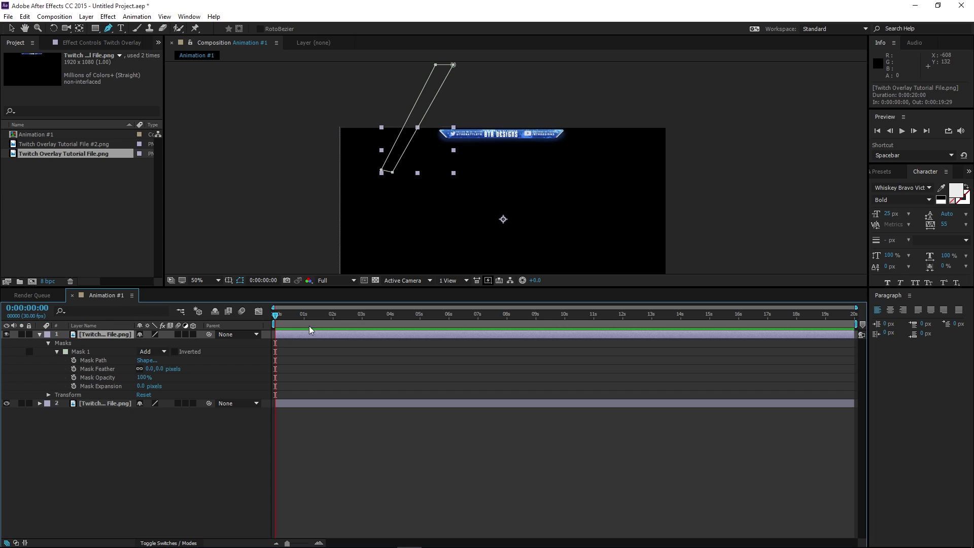
pyautogui.moveTo(276, 315); pyautogui.dragTo(361, 315)
pyautogui.click(74, 361)
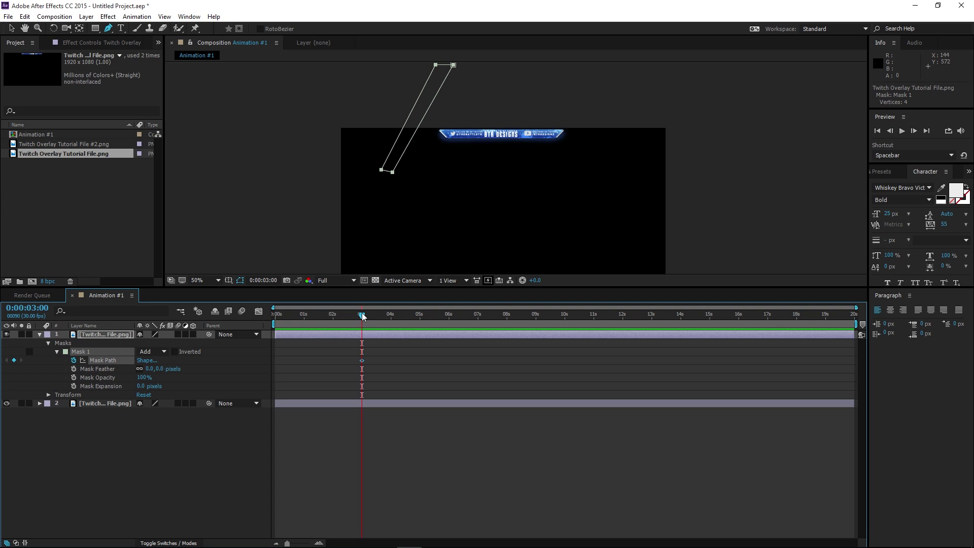
# Step: At 4 seconds, move the slanted mask past the banner's right end to keyframe the shine's sweep, and preview it mid-sweep
pyautogui.moveTo(362, 315); pyautogui.dragTo(390, 315)
pyautogui.moveTo(394, 176); pyautogui.dragTo(564, 203)
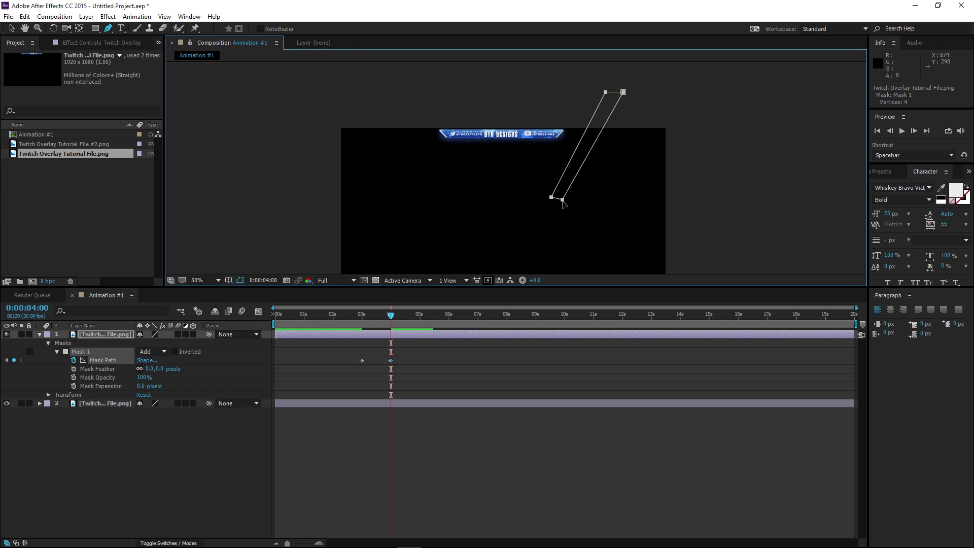
pyautogui.moveTo(392, 318)
pyautogui.mouseDown()
pyautogui.moveTo(364, 319)
pyautogui.moveTo(392, 328)
pyautogui.moveTo(379, 327)
pyautogui.mouseUp()
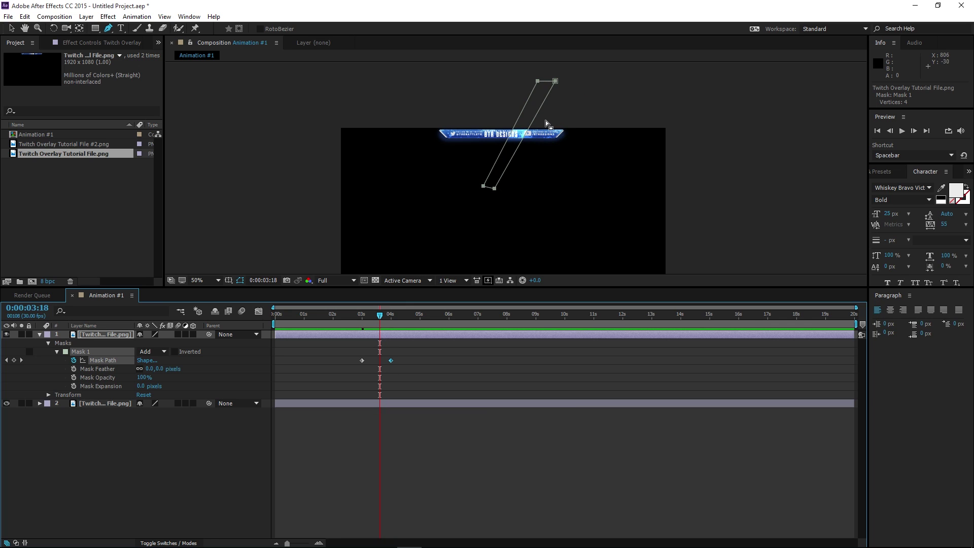
# Step: Set the Mask Feather of Mask 1 to 20 pixels to soften the edges of the shine
pyautogui.scroll(6, 520, 139)
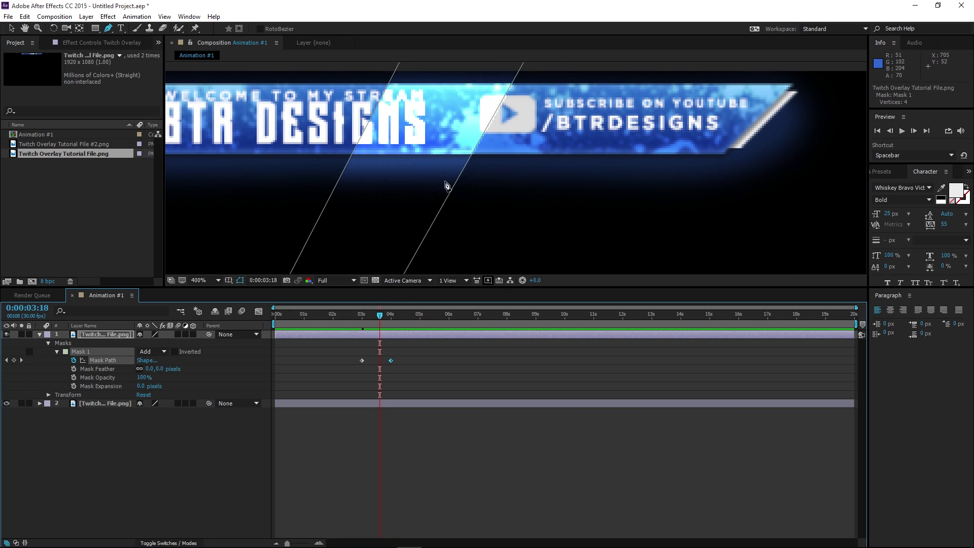
pyautogui.scroll(-2, 370, 170)
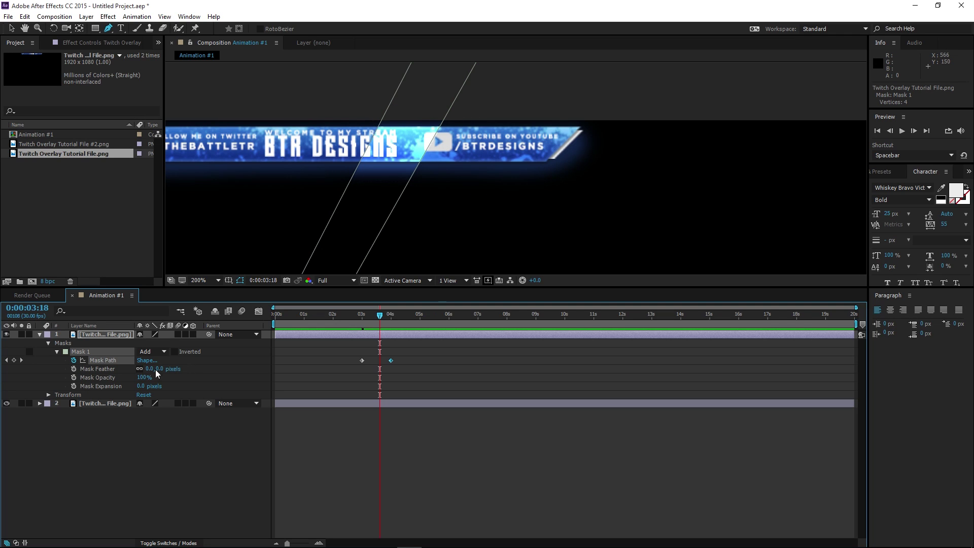
pyautogui.click(89, 369)
pyautogui.moveTo(152, 369); pyautogui.dragTo(168, 372)
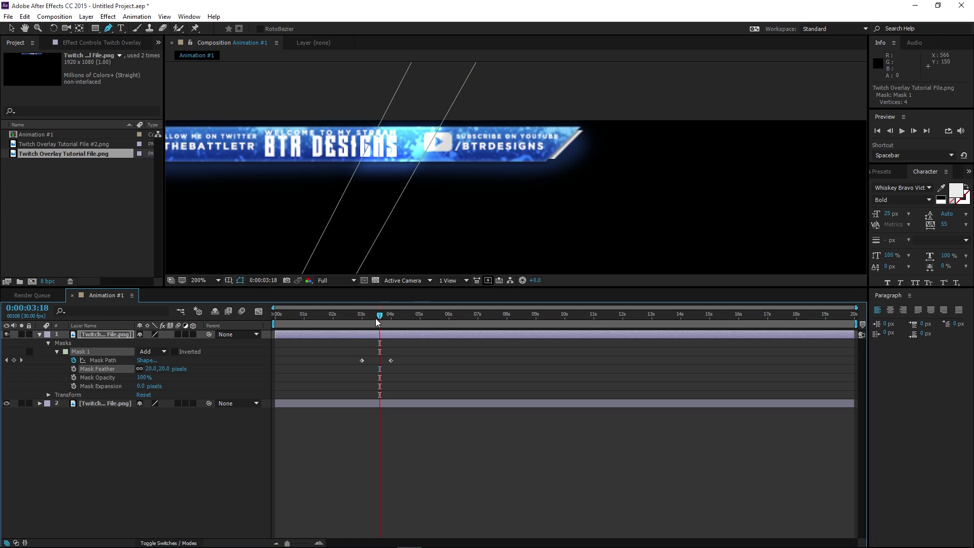
# Step: Deselect the overlay layer and scrub between the two Mask Path keyframes to check the feathered shine
pyautogui.click(10, 28)
pyautogui.click(274, 76)
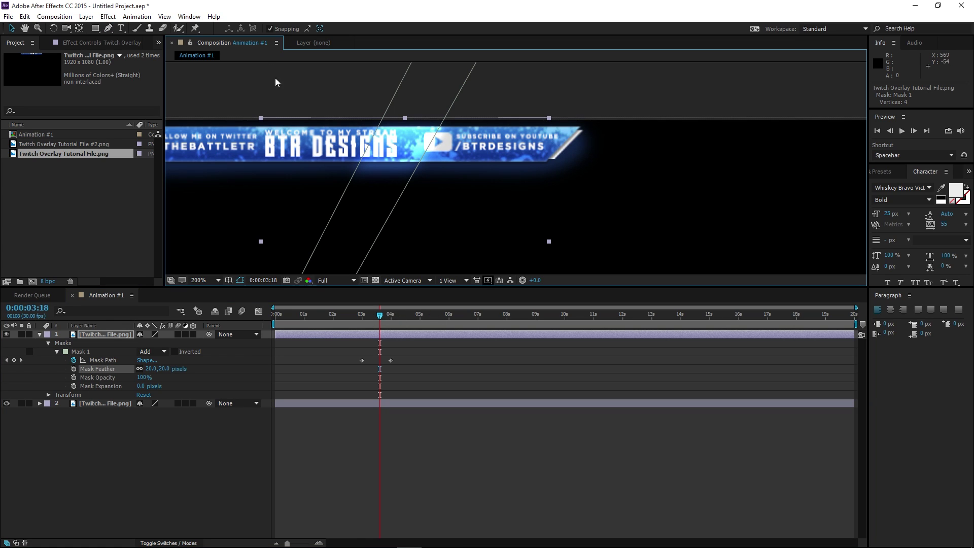
pyautogui.scroll(-4, 288, 109)
pyautogui.click(639, 171)
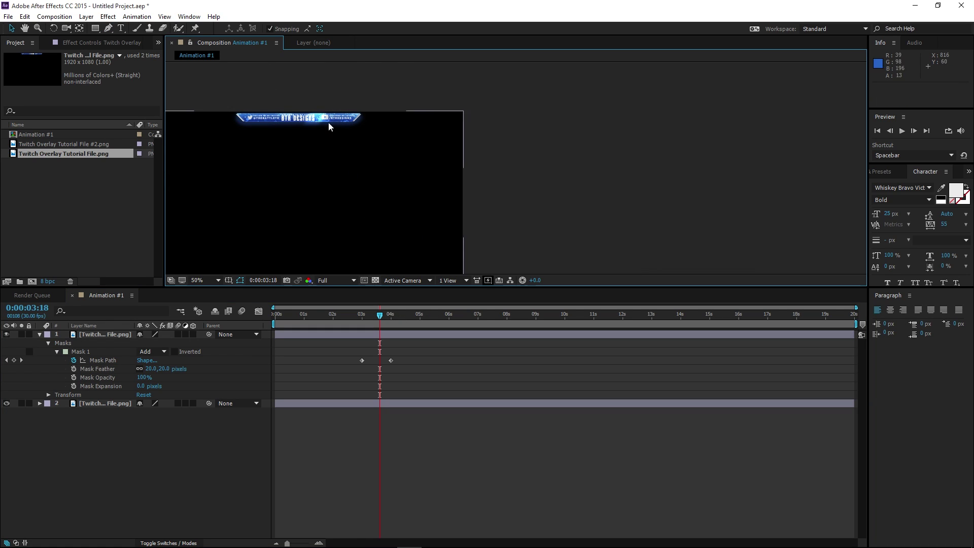
pyautogui.click(381, 318)
pyautogui.moveTo(381, 319)
pyautogui.mouseDown()
pyautogui.moveTo(371, 320)
pyautogui.moveTo(387, 319)
pyautogui.mouseUp()
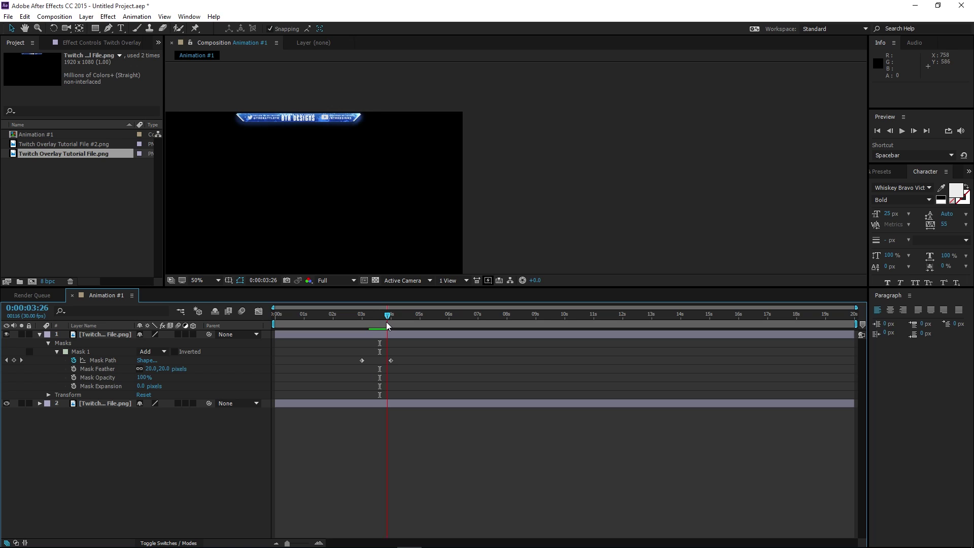
# Step: Show the transparency grid behind the banner and return the playhead to 3 seconds
pyautogui.press('h')
pyautogui.moveTo(321, 192); pyautogui.dragTo(438, 160)
pyautogui.press('v')
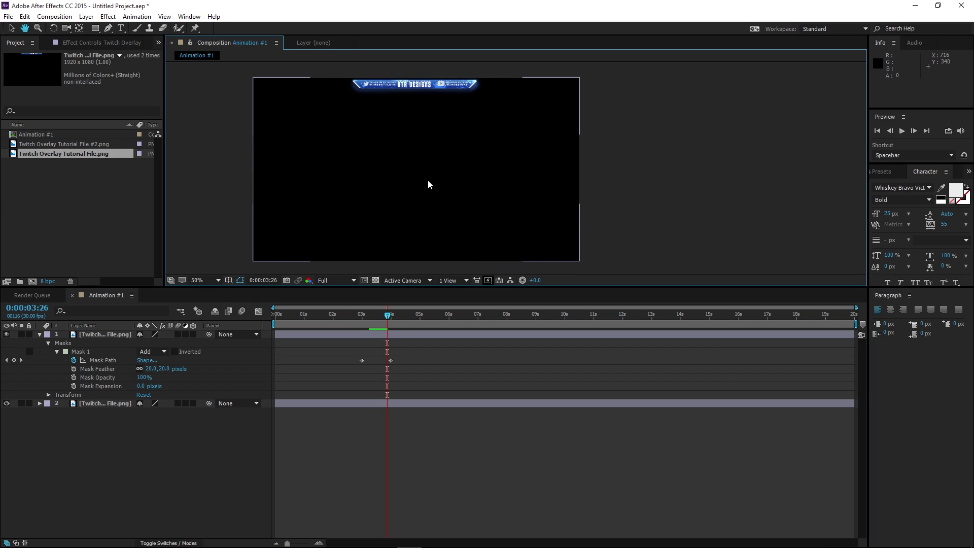
pyautogui.click(376, 281)
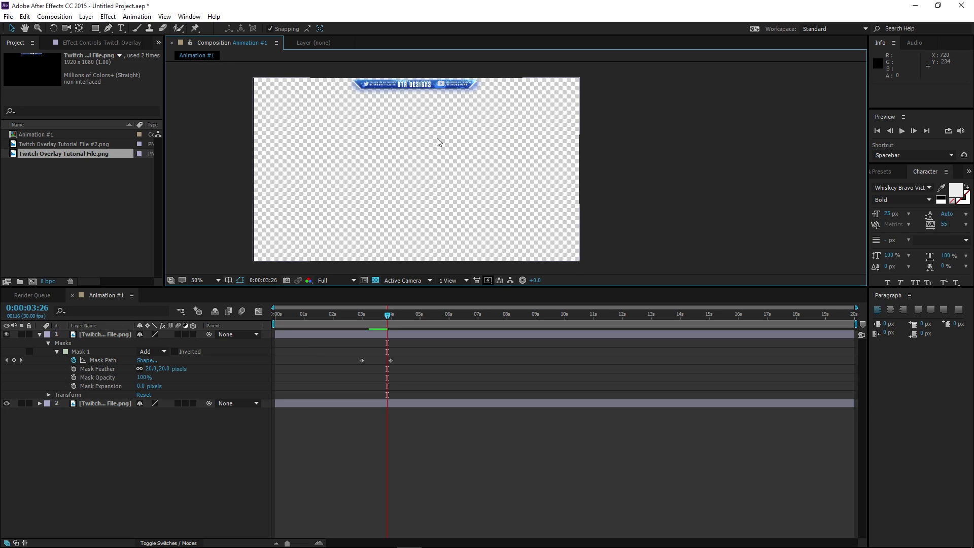
pyautogui.click(385, 314)
pyautogui.moveTo(384, 315); pyautogui.dragTo(362, 321)
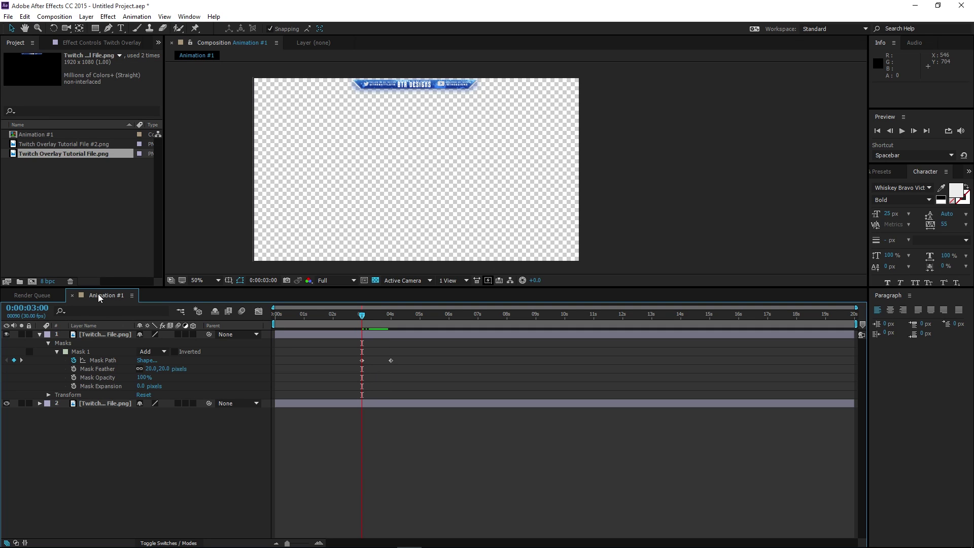
# Step: Add Animation #1 to the render queue and set its output module format to QuickTime
pyautogui.click(47, 17)
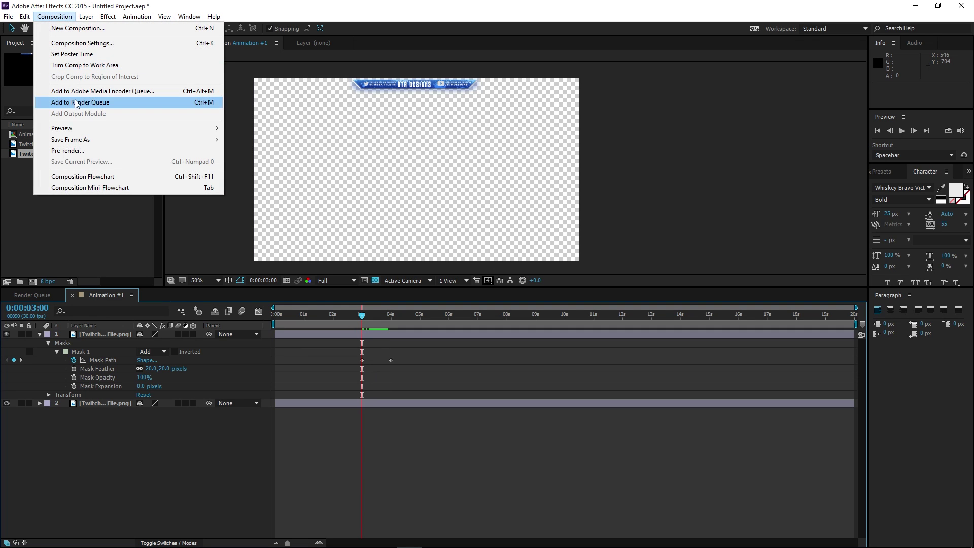
pyautogui.click(75, 104)
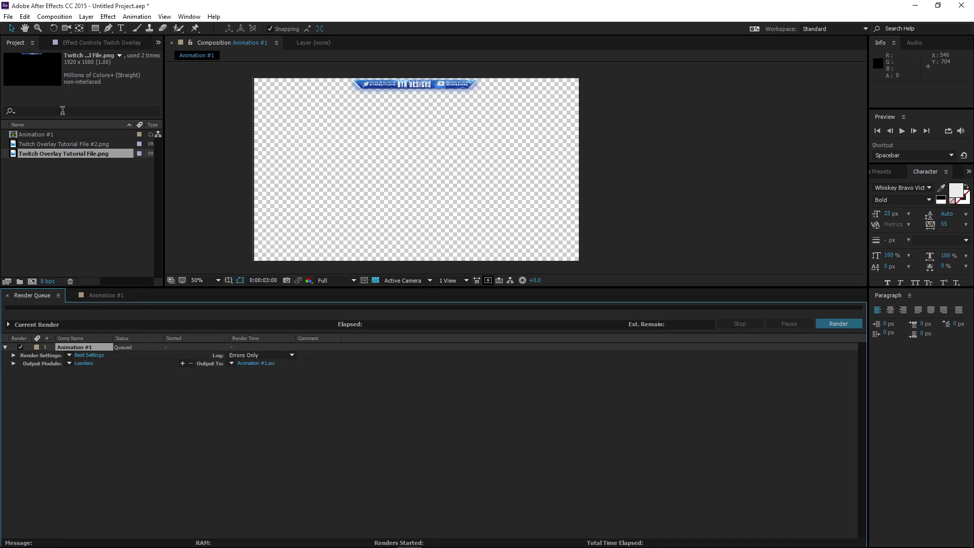
pyautogui.click(84, 363)
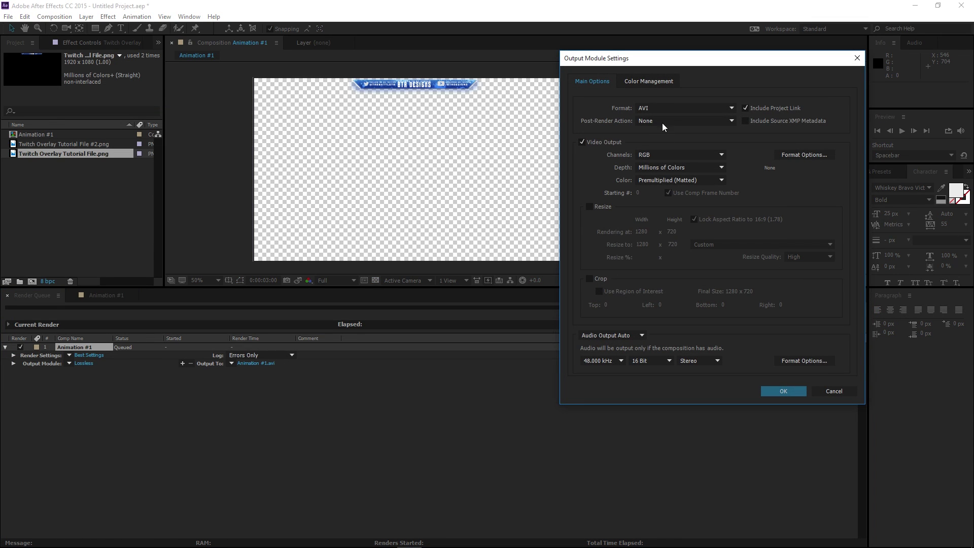
pyautogui.click(657, 108)
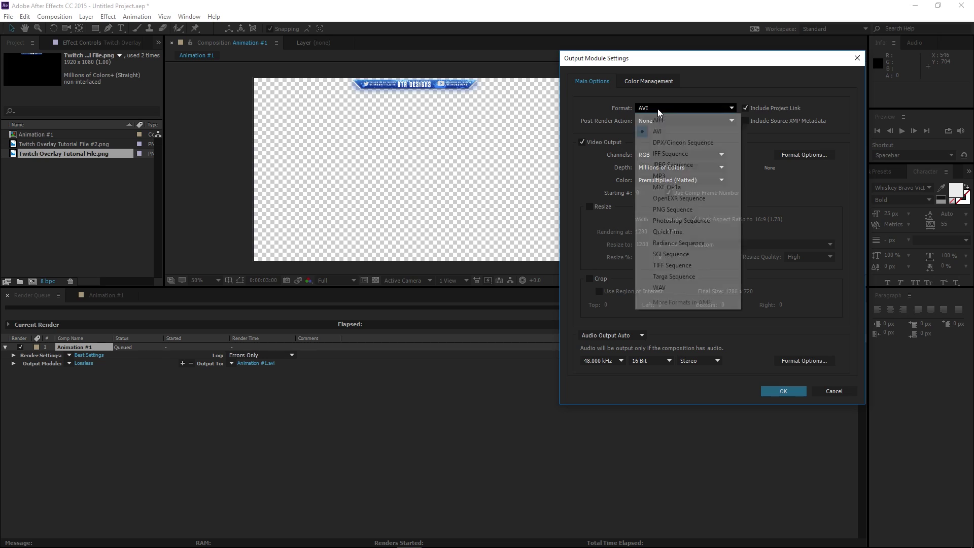
pyautogui.click(663, 231)
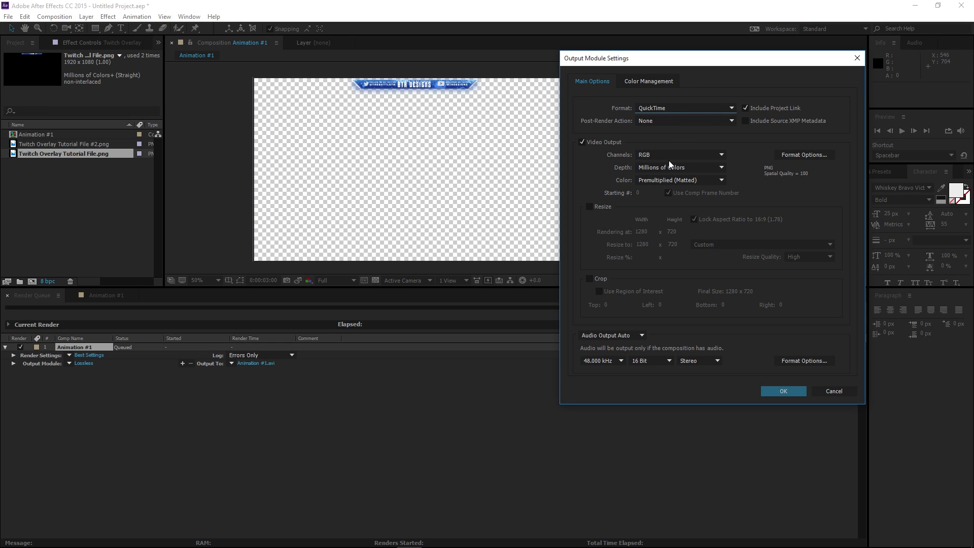
pyautogui.click(658, 109)
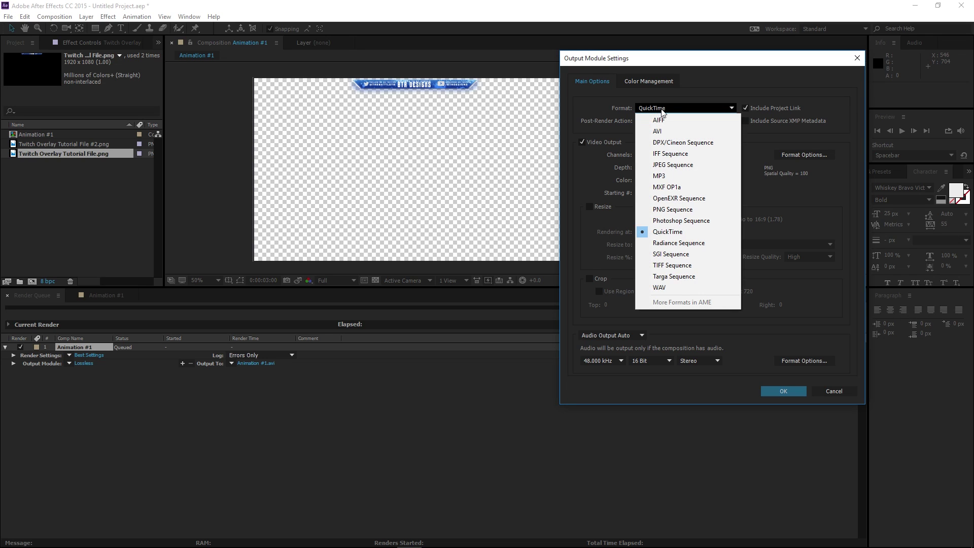
pyautogui.click(675, 96)
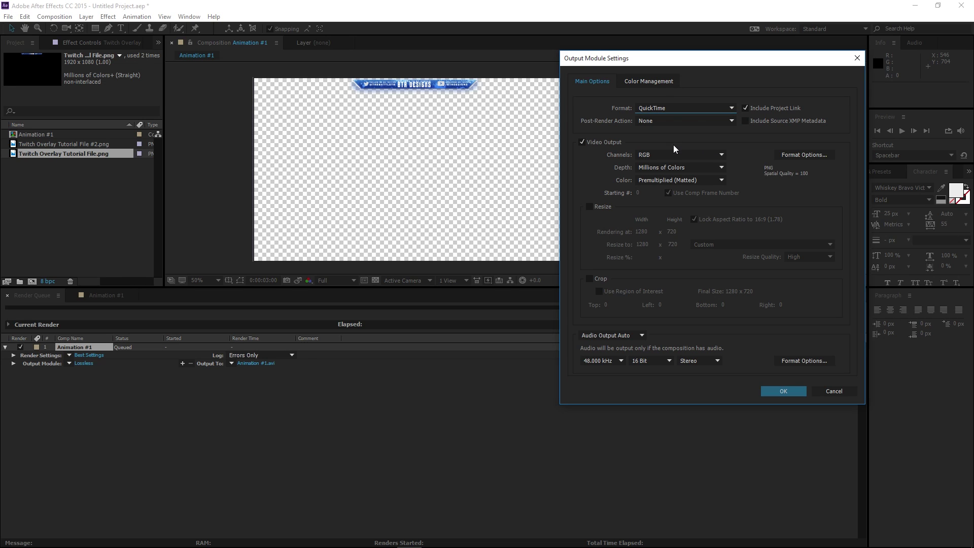
# Step: Set the output channels to RGB + Alpha and accept the output module settings
pyautogui.click(650, 155)
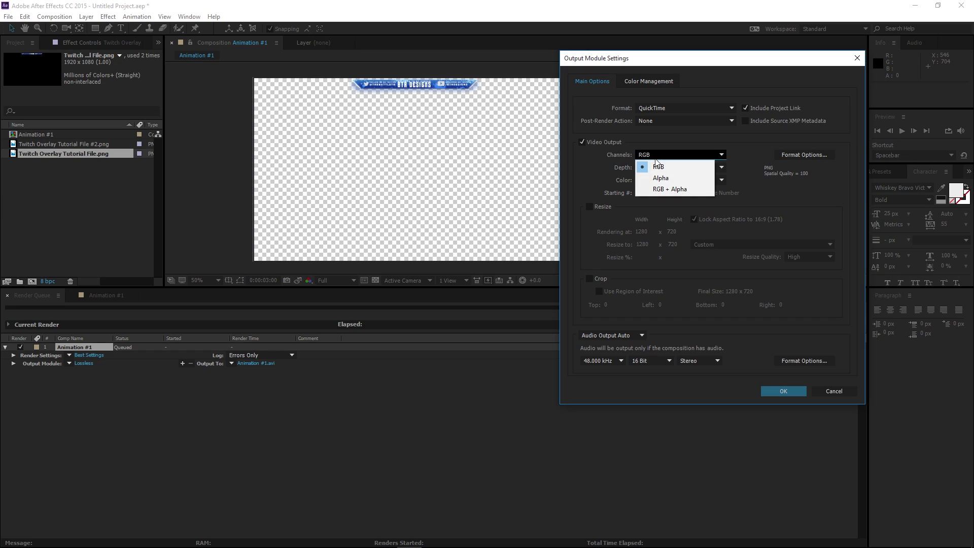
pyautogui.click(660, 191)
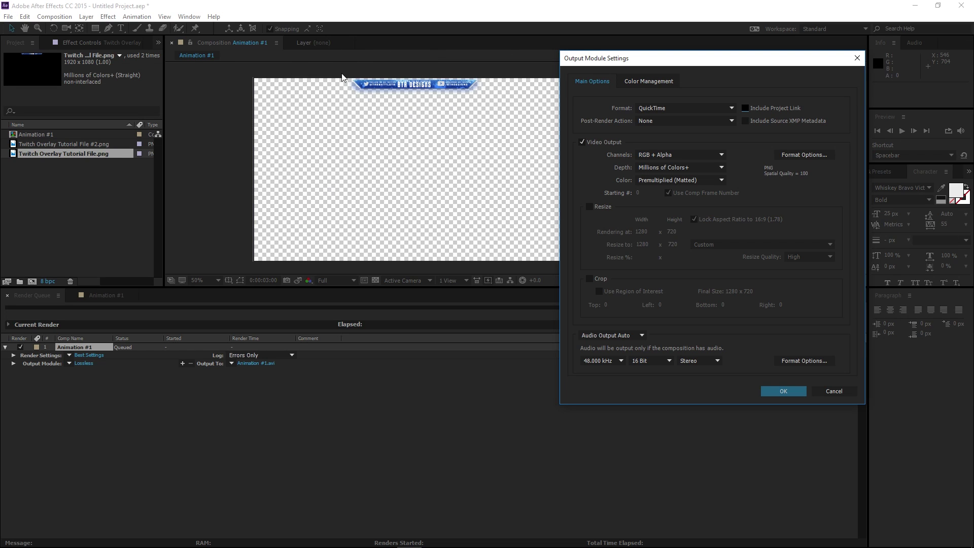
pyautogui.click(792, 391)
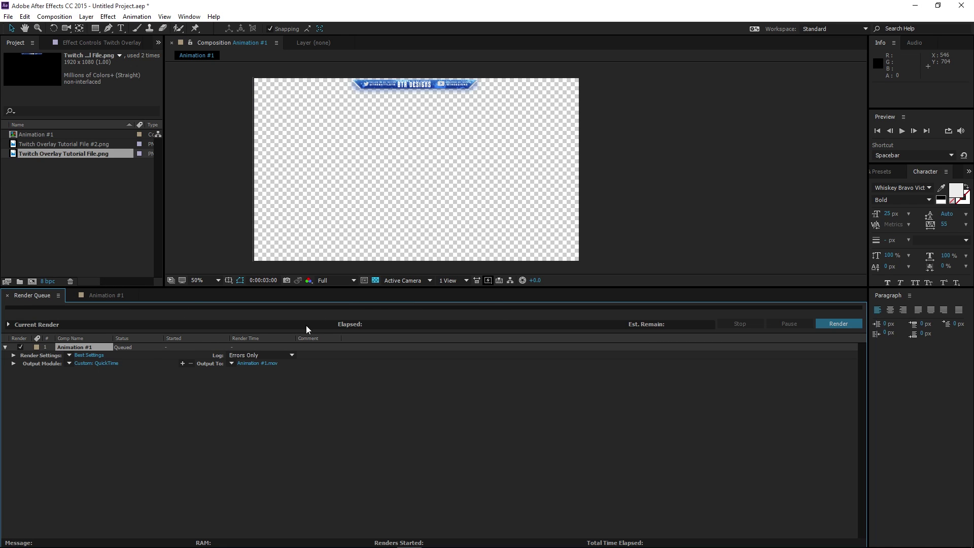
# Step: Start a new composition for the second overlay file and name it "Animation #2"
pyautogui.click(102, 294)
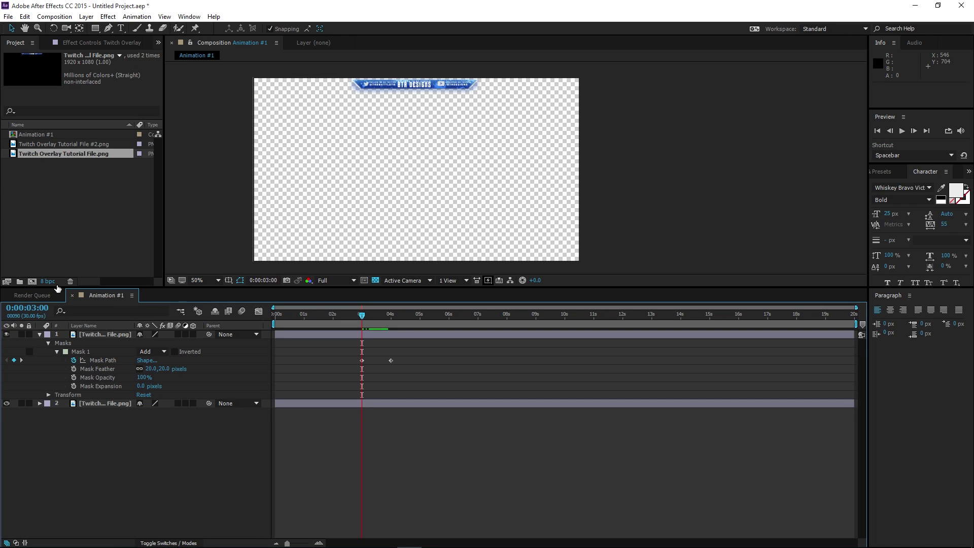
pyautogui.click(63, 193)
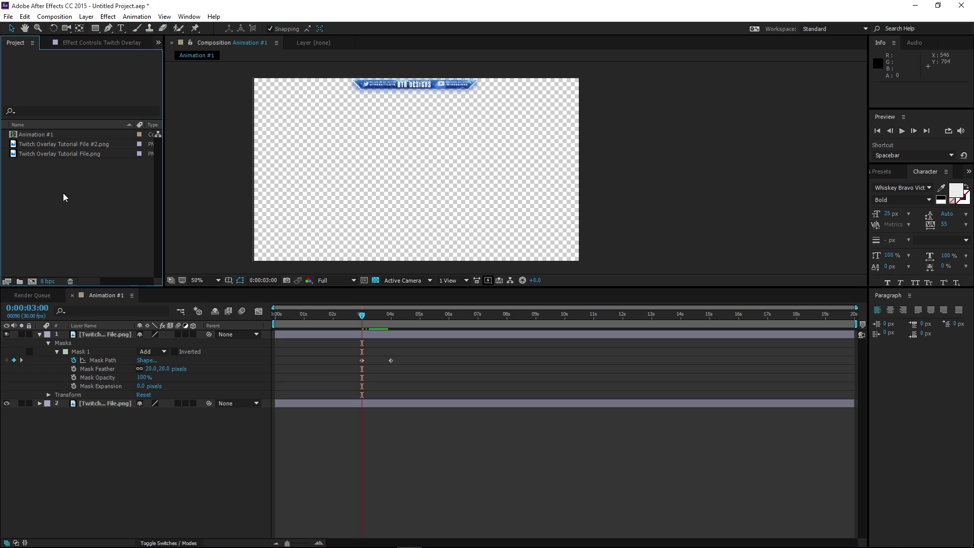
pyautogui.click(72, 144)
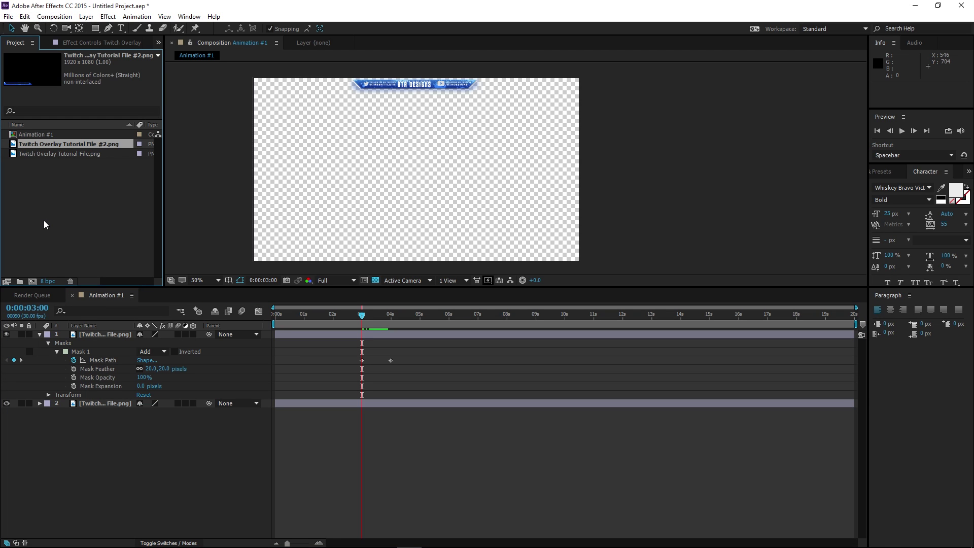
pyautogui.click(55, 17)
pyautogui.click(61, 28)
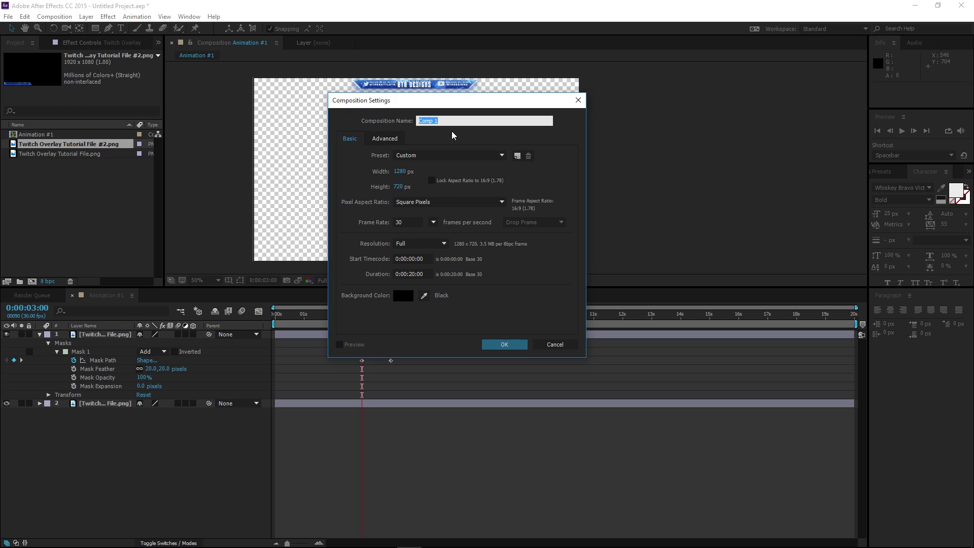
pyautogui.write('Animation #2')
pyautogui.click(359, 170)
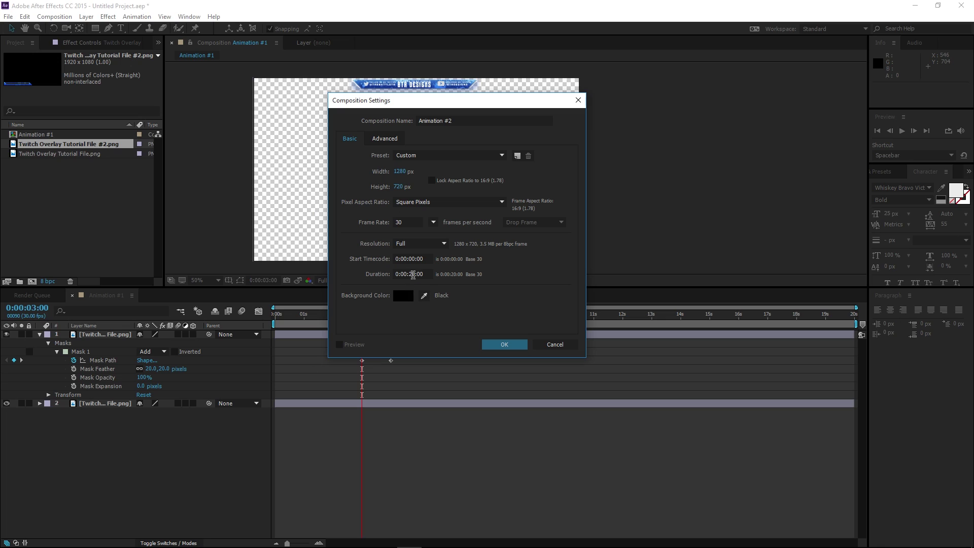
# Step: Set the new composition's duration to 0:00:12:00 and create it
pyautogui.click(410, 274)
pyautogui.press('BackSpace')
pyautogui.press('BackSpace')
pyautogui.write('12')
pyautogui.click(478, 303)
pyautogui.click(505, 347)
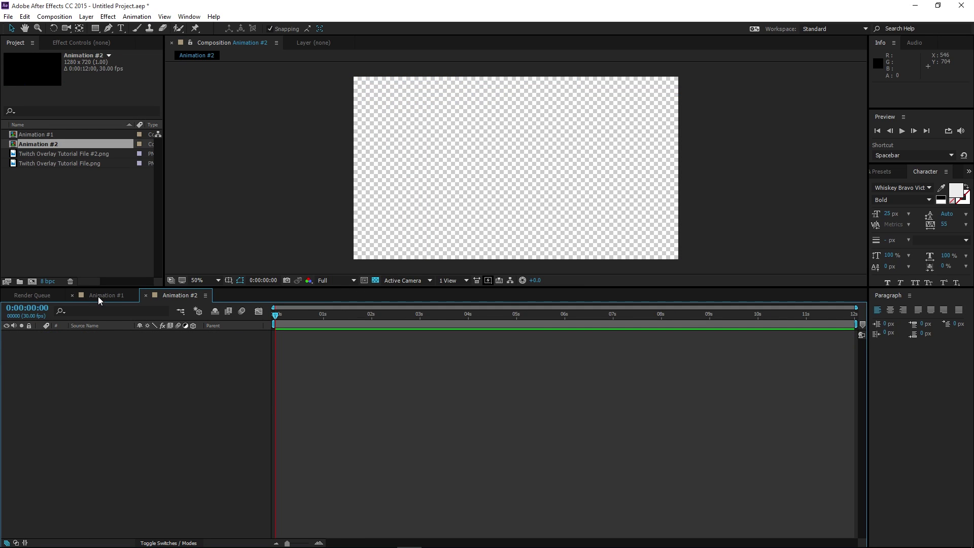
# Step: Shorten the Animation #1 work area to end at about 15 seconds, rewind to the start, and switch back to the Animation #2 timeline
pyautogui.click(98, 296)
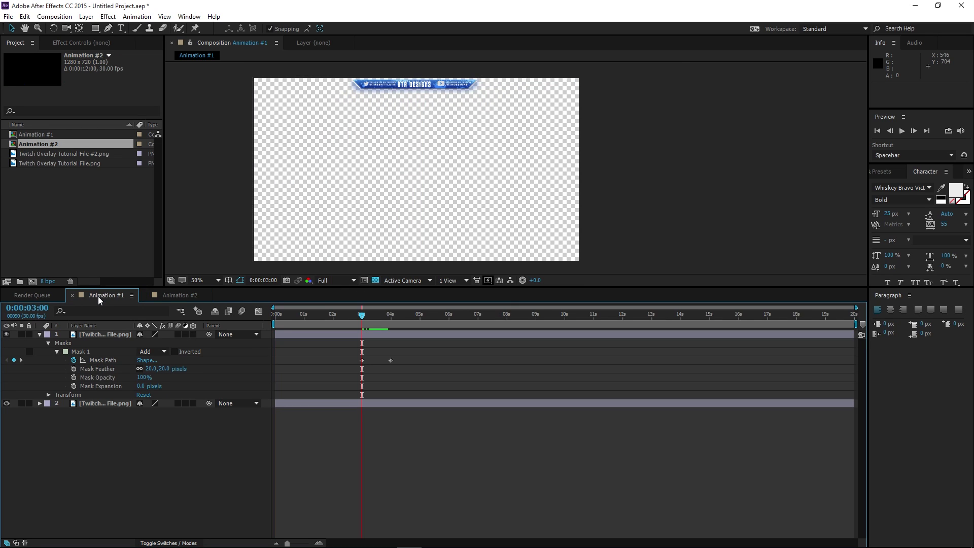
pyautogui.click(39, 334)
pyautogui.moveTo(303, 309); pyautogui.dragTo(454, 314)
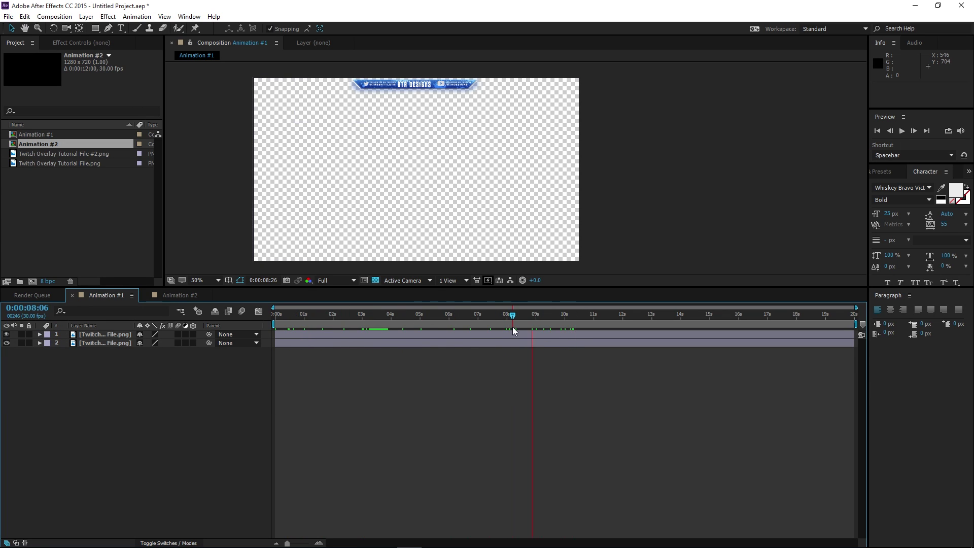
pyautogui.moveTo(857, 324); pyautogui.dragTo(708, 333)
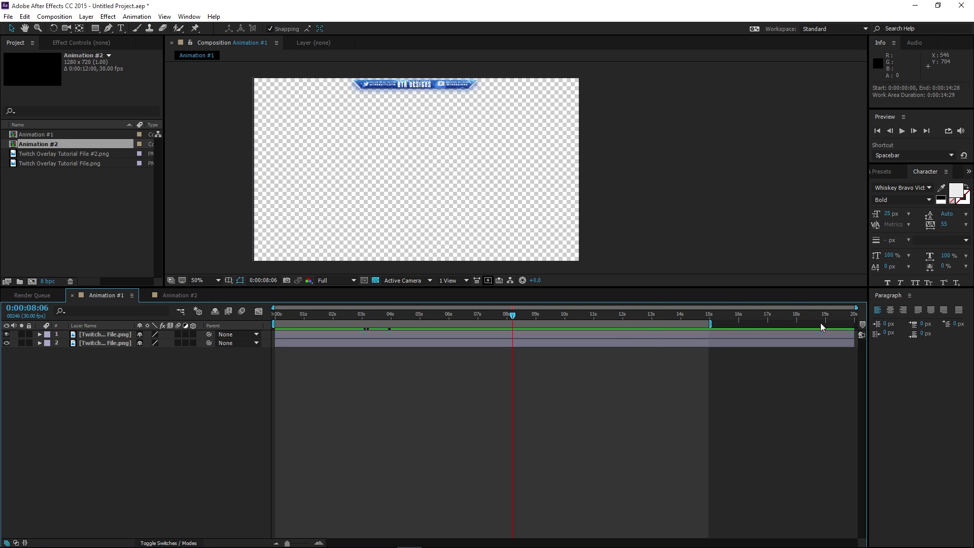
pyautogui.moveTo(511, 316); pyautogui.dragTo(231, 310)
pyautogui.click(172, 295)
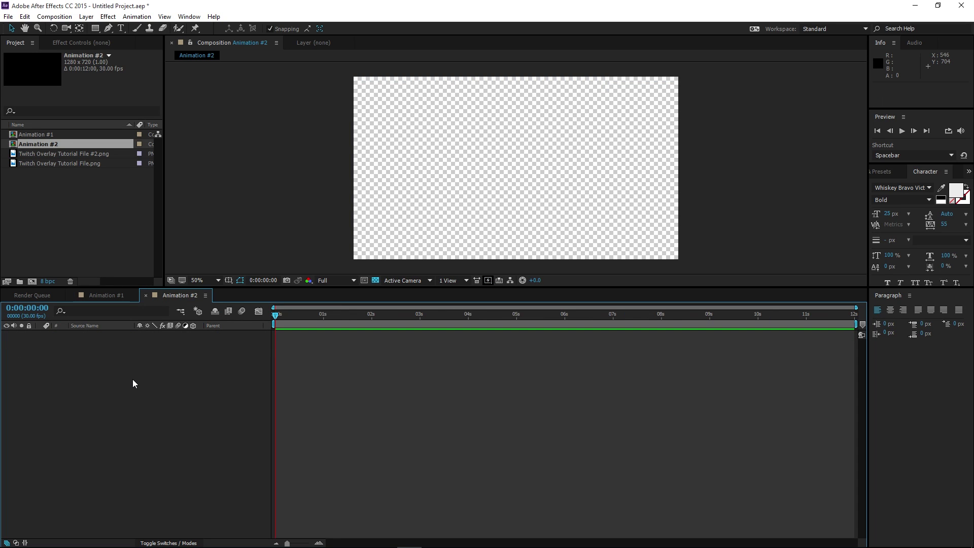
# Step: Add Twitch Overlay Tutorial File #2.png to the Animation #2 composition as a layer
pyautogui.moveTo(53, 156); pyautogui.dragTo(71, 382)
pyautogui.click(89, 343)
pyautogui.click(85, 334)
pyautogui.scroll(-2, 660, 234)
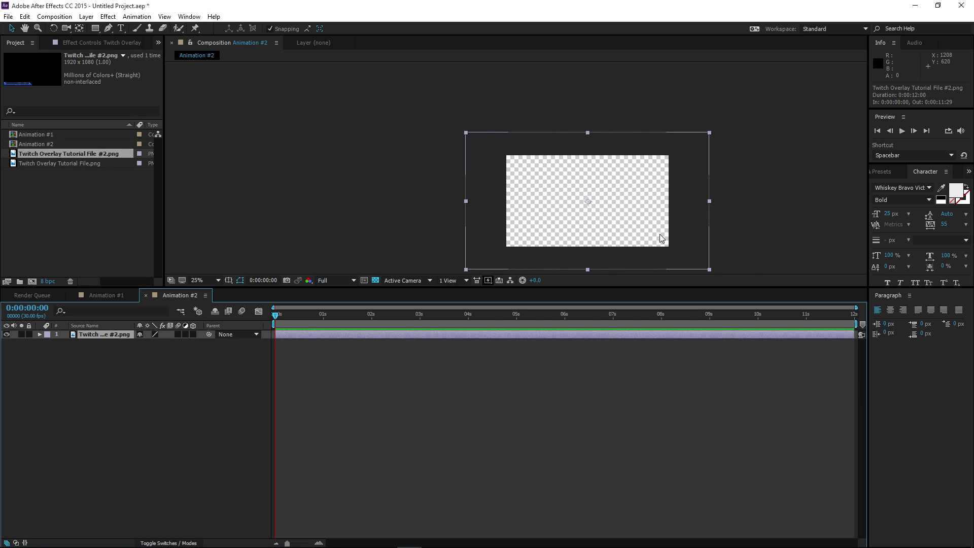
# Step: Scale the overlay image layer to about 68% so it fits the frame, and turn off the transparency grid
pyautogui.moveTo(709, 268); pyautogui.dragTo(567, 249)
pyautogui.scroll(2, 580, 251)
pyautogui.press('h')
pyautogui.click(376, 280)
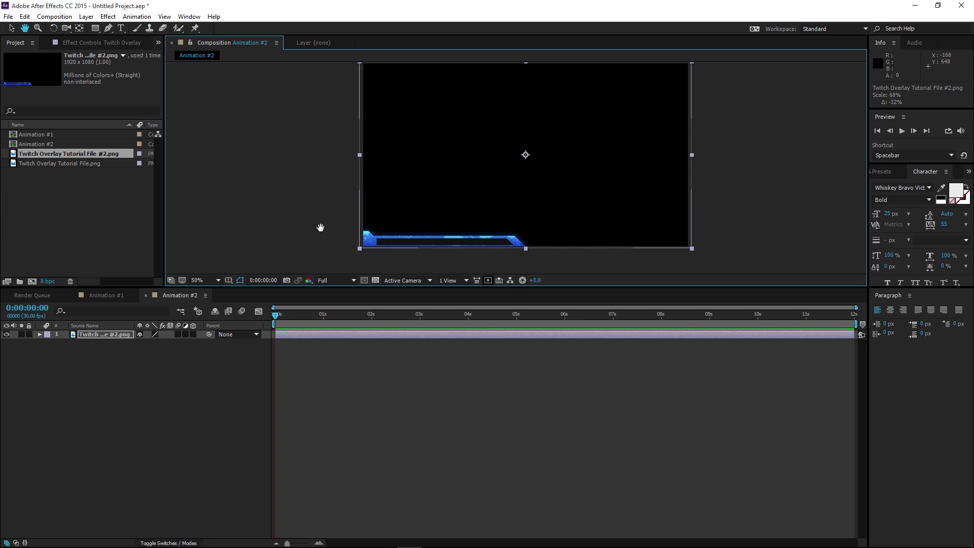
pyautogui.click(101, 362)
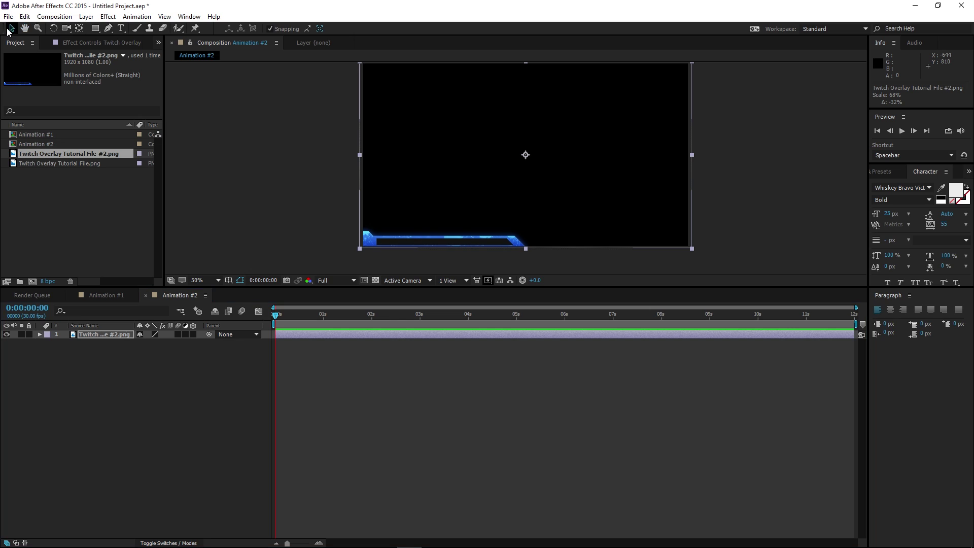
# Step: Create a text layer over the banner reading "THANK YOU FOR WATCHING MY STREAM"
pyautogui.click(123, 28)
pyautogui.scroll(5, 560, 245)
pyautogui.scroll(-3, 452, 244)
pyautogui.press('h')
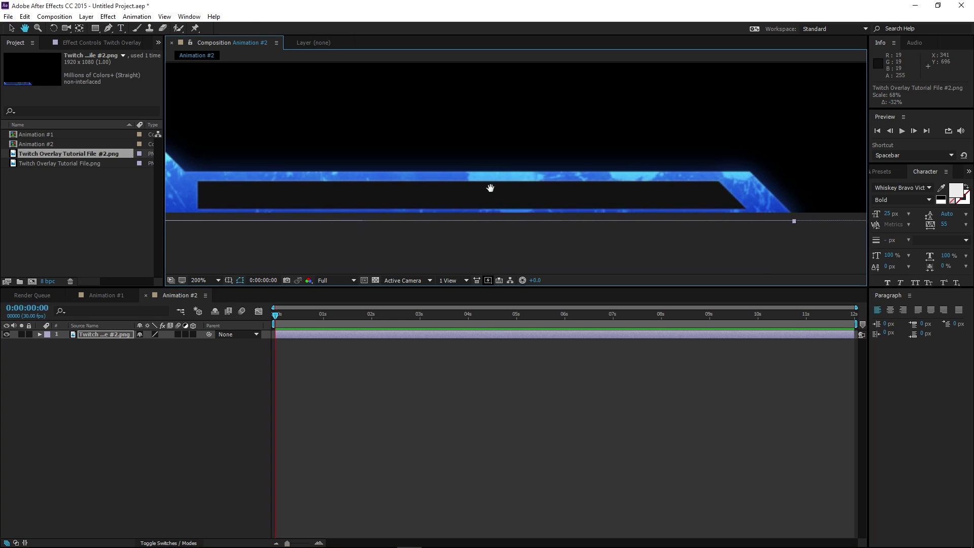
pyautogui.click(121, 27)
pyautogui.click(439, 197)
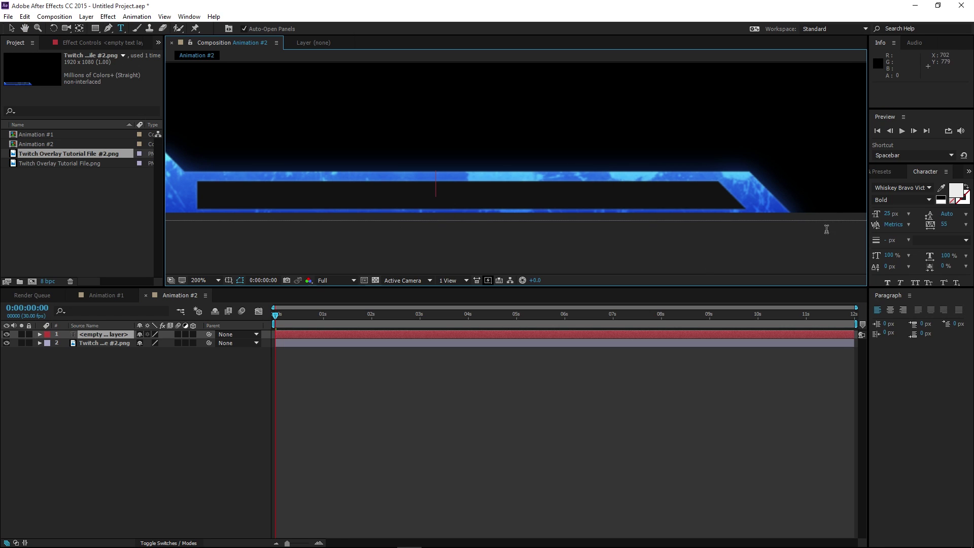
pyautogui.write('THANKS')
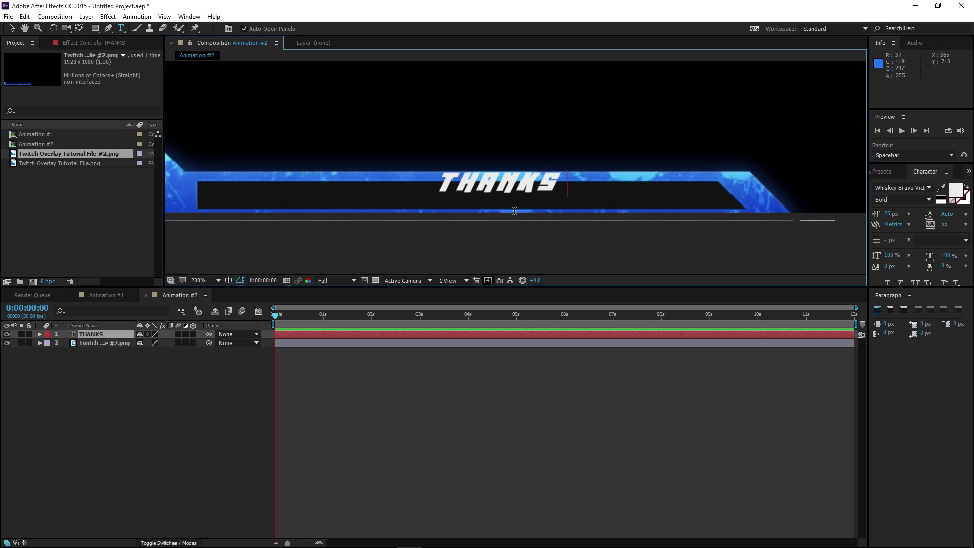
pyautogui.press('BackSpace')
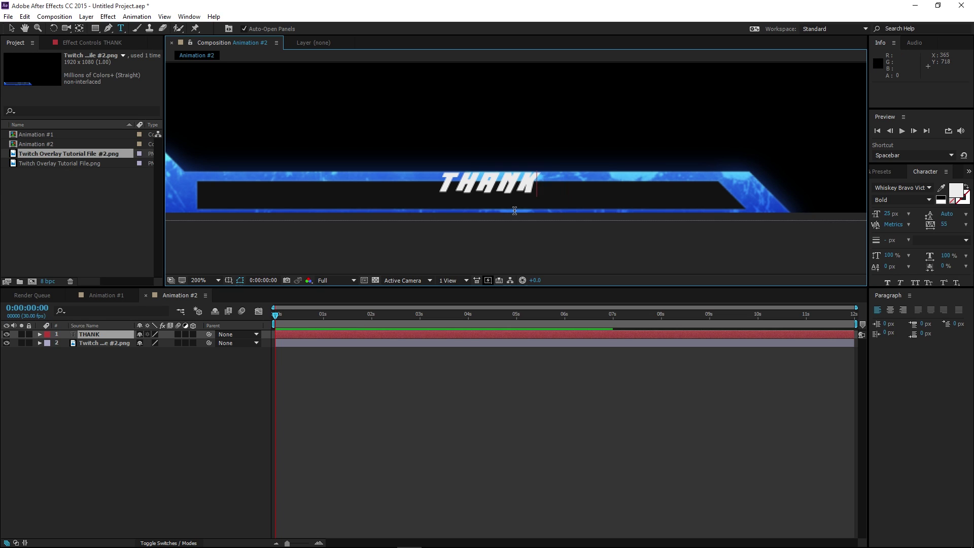
pyautogui.write('YOU F')
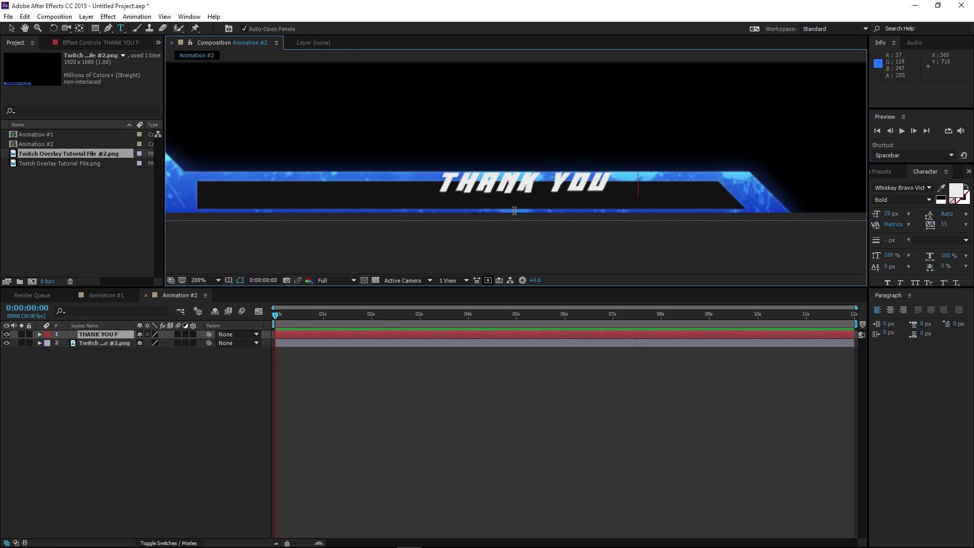
pyautogui.write('OR WATCHOM')
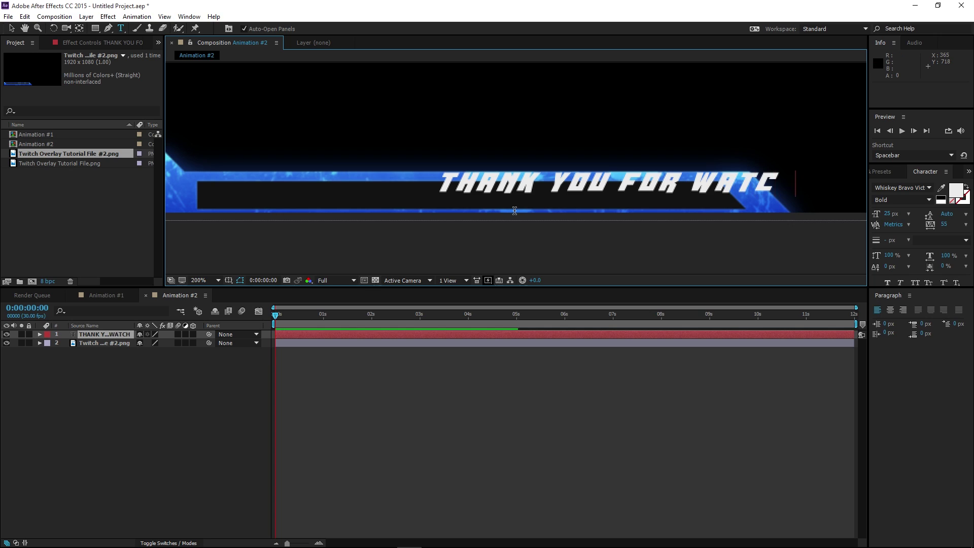
pyautogui.press('BackSpace')
pyautogui.press('BackSpace')
pyautogui.write('ING MY STREAM')
# Step: Move the text layer to position 605.5, 712, so that it starts at the banner's right end
pyautogui.scroll(-1, 556, 244)
pyautogui.moveTo(672, 203); pyautogui.dragTo(587, 203)
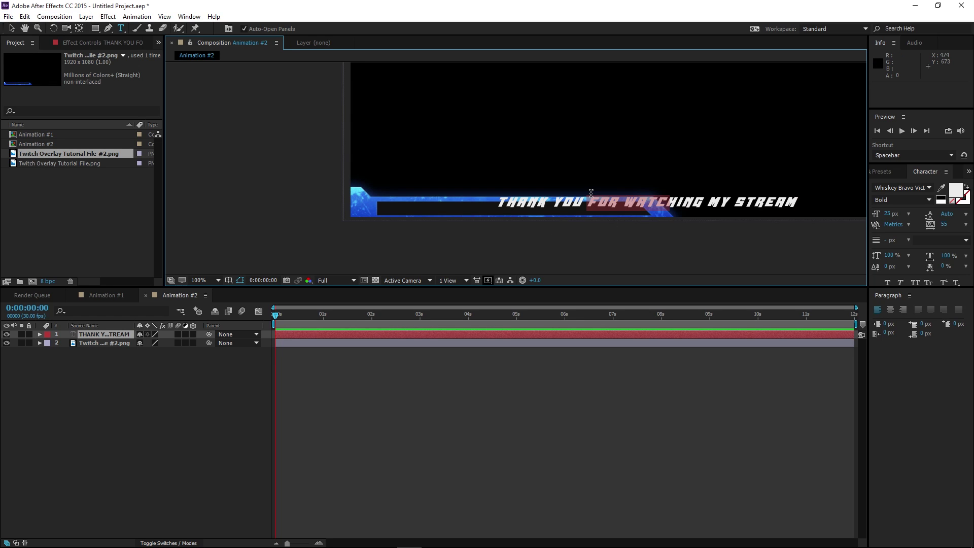
pyautogui.click(11, 29)
pyautogui.click(120, 393)
pyautogui.click(103, 334)
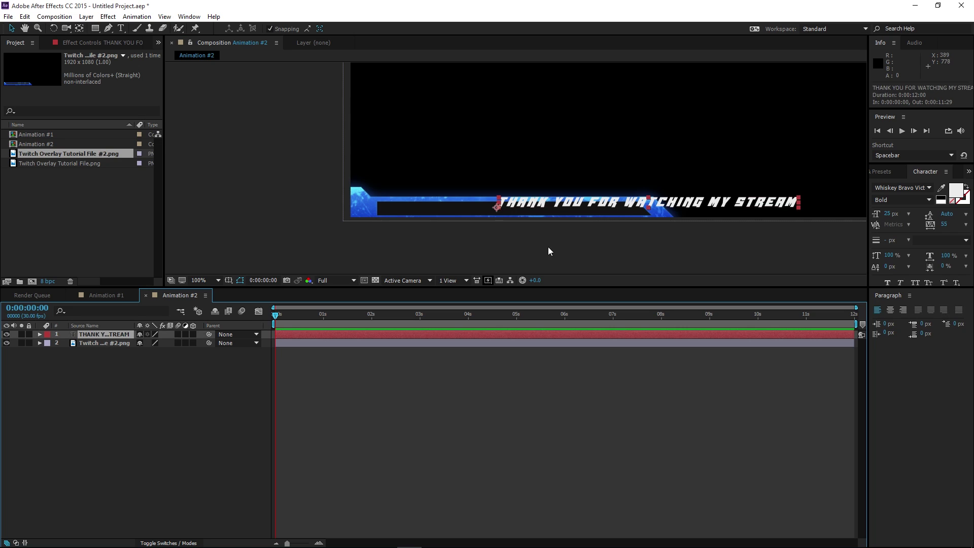
pyautogui.click(556, 206)
pyautogui.moveTo(556, 206); pyautogui.dragTo(718, 210)
pyautogui.press('Down')
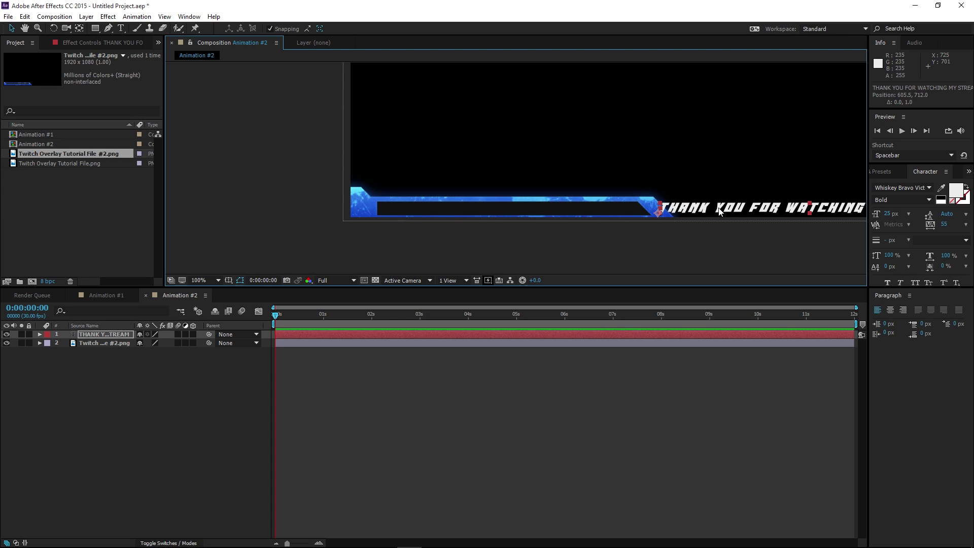
pyautogui.click(726, 242)
pyautogui.moveTo(753, 193); pyautogui.dragTo(565, 187)
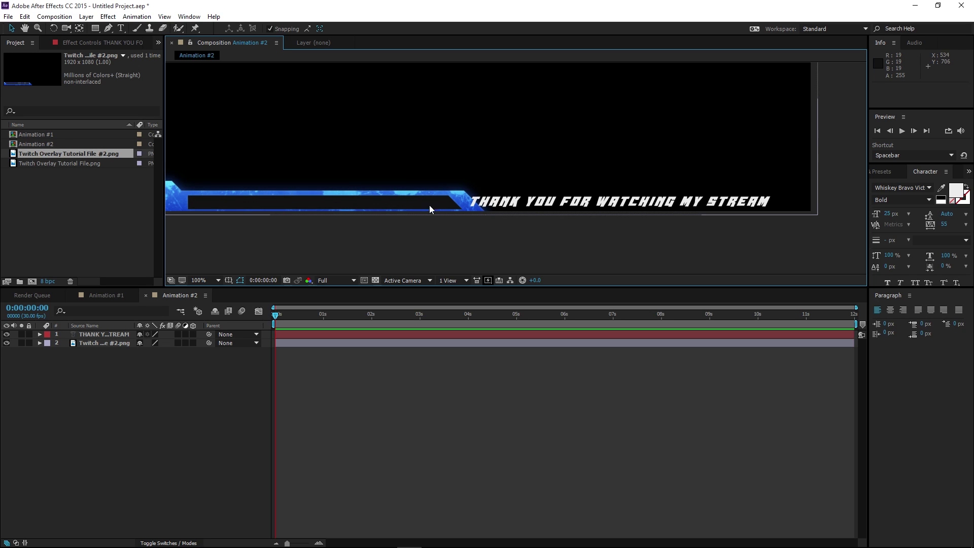
# Step: Pre-compose the text layer into a new composition named "TEXT", moving all attributes into it
pyautogui.click(89, 335)
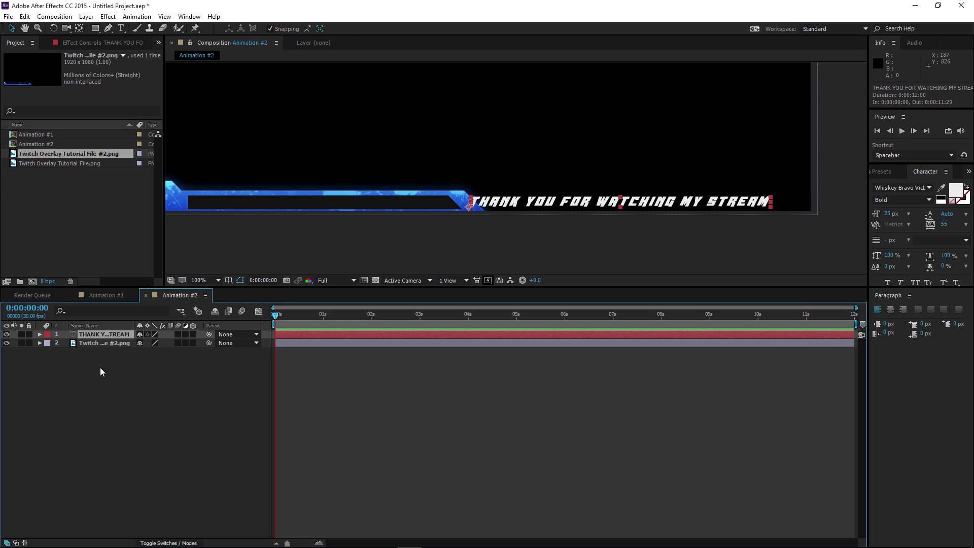
pyautogui.rightClick(90, 337)
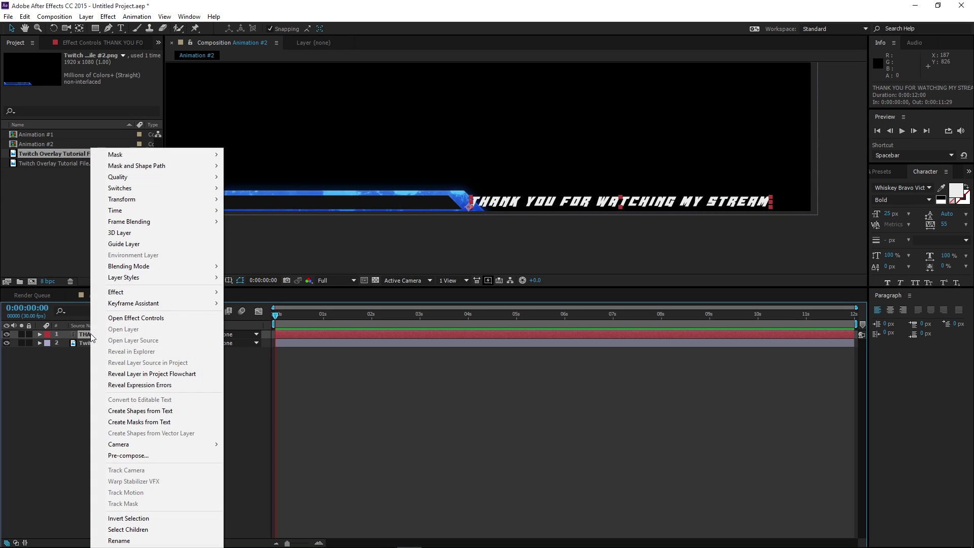
pyautogui.click(132, 457)
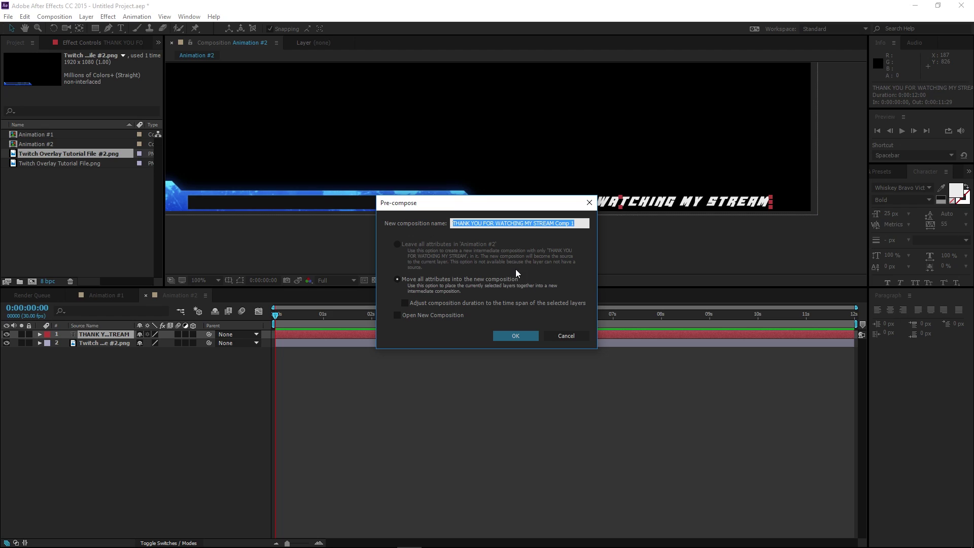
pyautogui.write('TEXT')
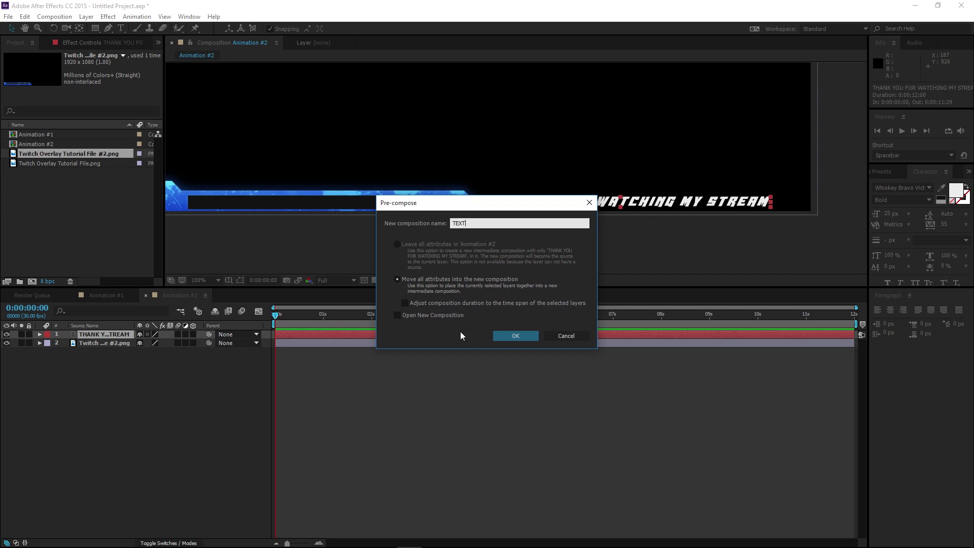
pyautogui.click(515, 336)
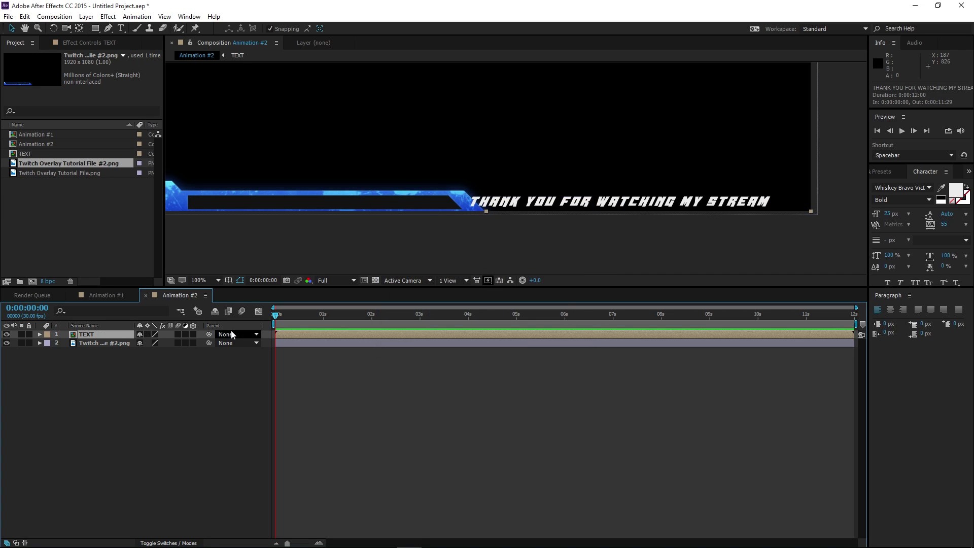
# Step: Open the TEXT composition and set a Position keyframe on the text layer at 0 seconds
pyautogui.doubleClick(85, 335)
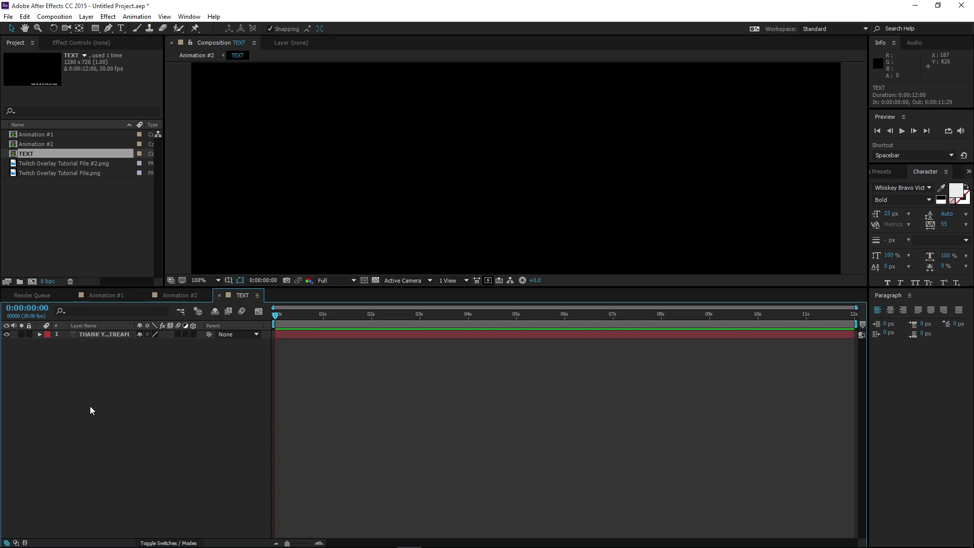
pyautogui.click(98, 335)
pyautogui.press('h')
pyautogui.moveTo(420, 235); pyautogui.dragTo(457, 109)
pyautogui.press('v')
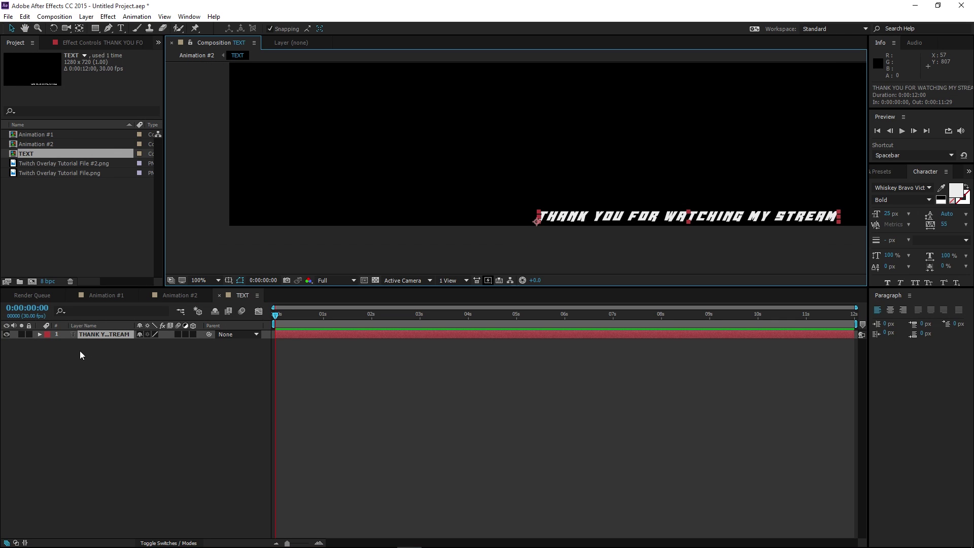
pyautogui.click(39, 334)
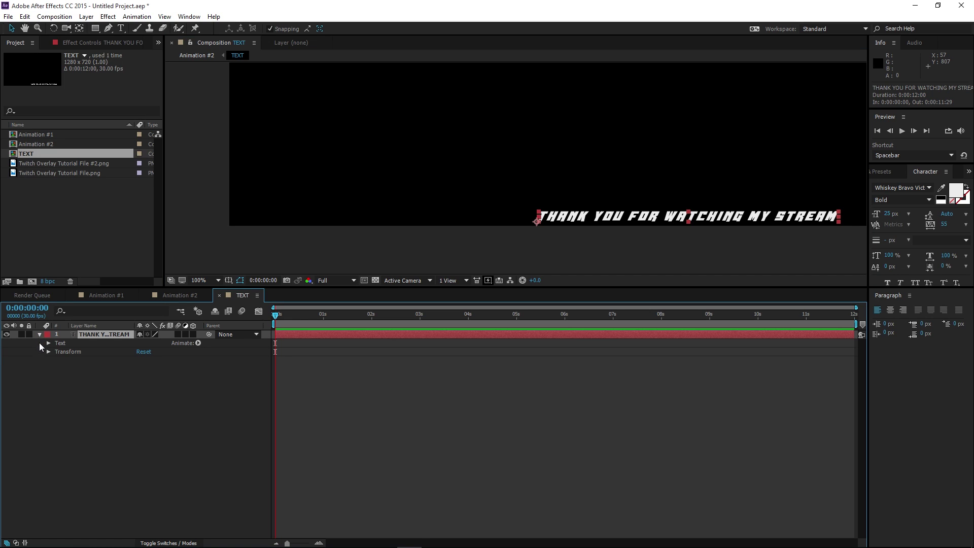
pyautogui.click(48, 352)
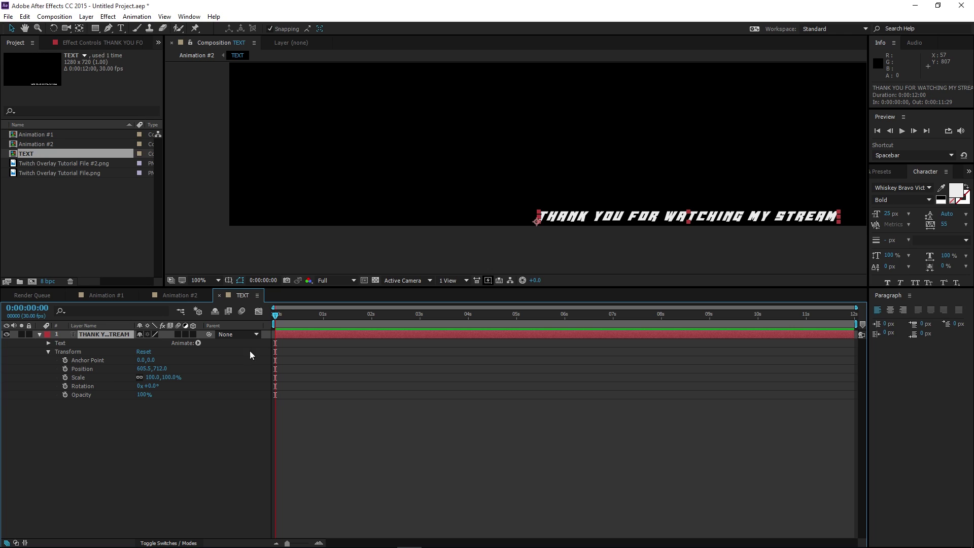
pyautogui.click(65, 369)
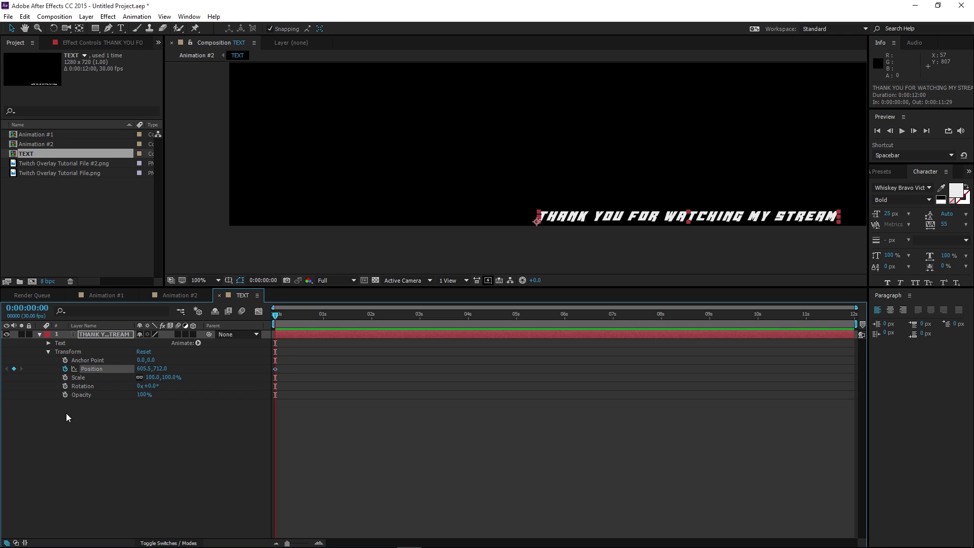
# Step: At 0:00:08:00, move the text out past the frame's left edge to about -593.5, 712, then rewind and return to Animation #2
pyautogui.moveTo(275, 314); pyautogui.dragTo(653, 311)
pyautogui.moveTo(643, 218); pyautogui.dragTo(36, 218)
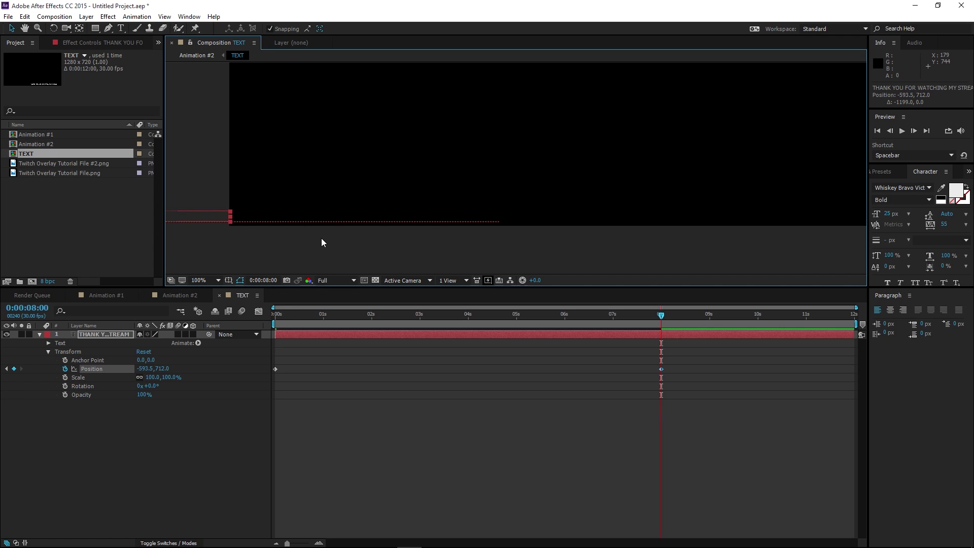
pyautogui.scroll(-2, 321, 242)
pyautogui.moveTo(289, 244); pyautogui.dragTo(386, 239)
pyautogui.moveTo(662, 320); pyautogui.dragTo(257, 314)
pyautogui.click(180, 295)
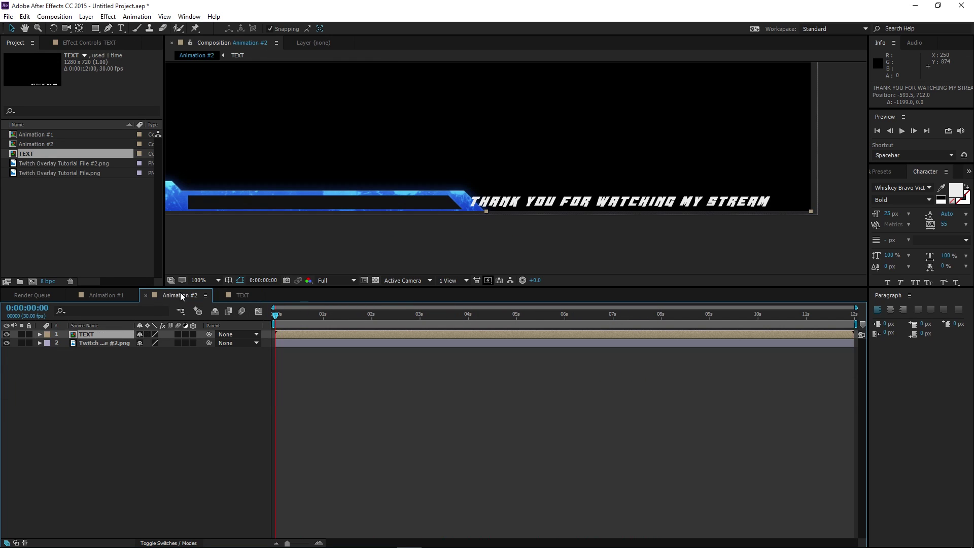
# Step: Draw a closed four-point Pen mask on the TEXT layer along the corners of the banner's dark inner box, and deselect the layer
pyautogui.click(94, 363)
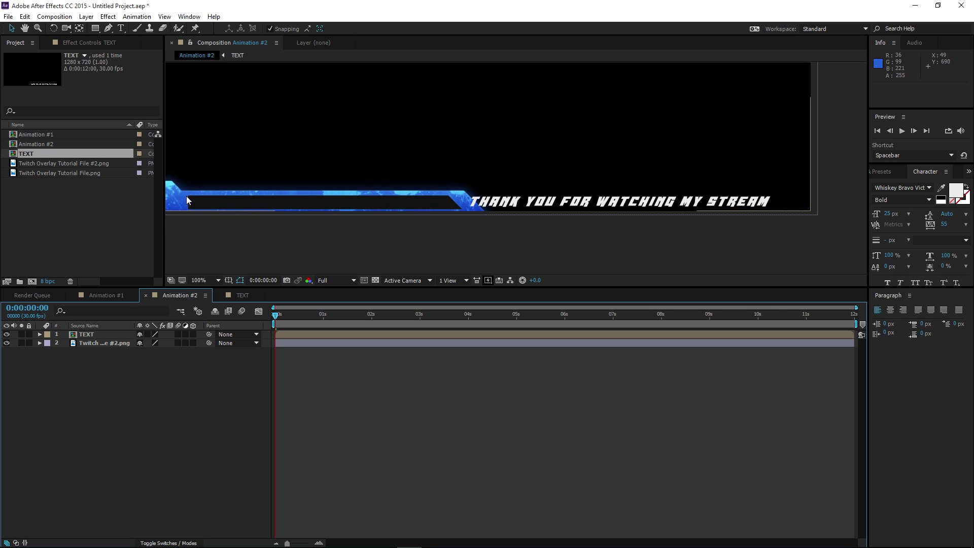
pyautogui.click(94, 335)
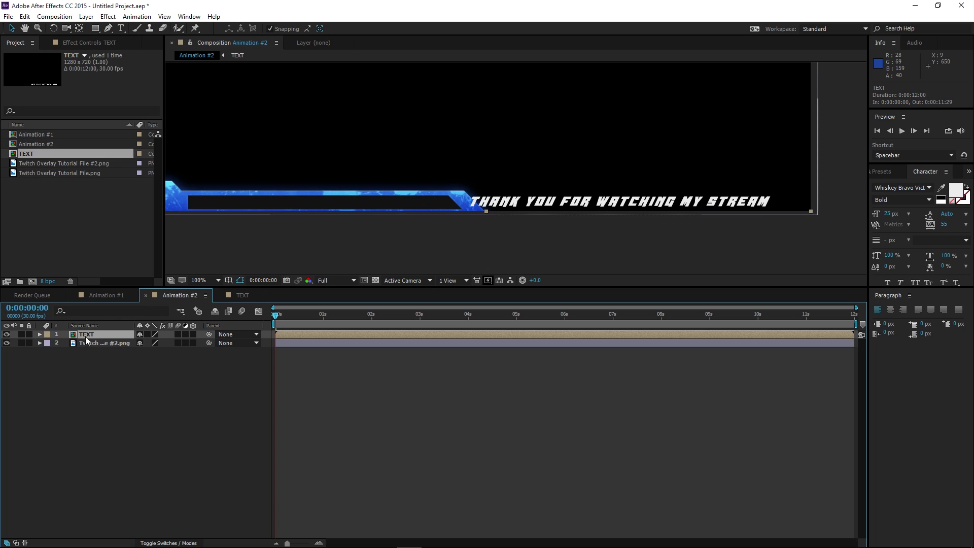
pyautogui.click(108, 28)
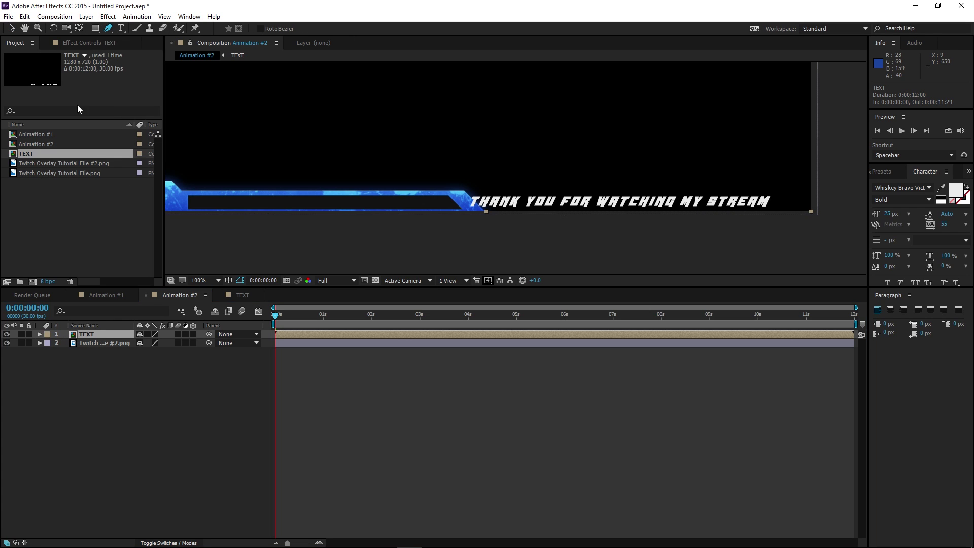
pyautogui.scroll(1, 179, 219)
pyautogui.scroll(1, 179, 220)
pyautogui.press('h')
pyautogui.moveTo(226, 146); pyautogui.dragTo(329, 190)
pyautogui.click(108, 28)
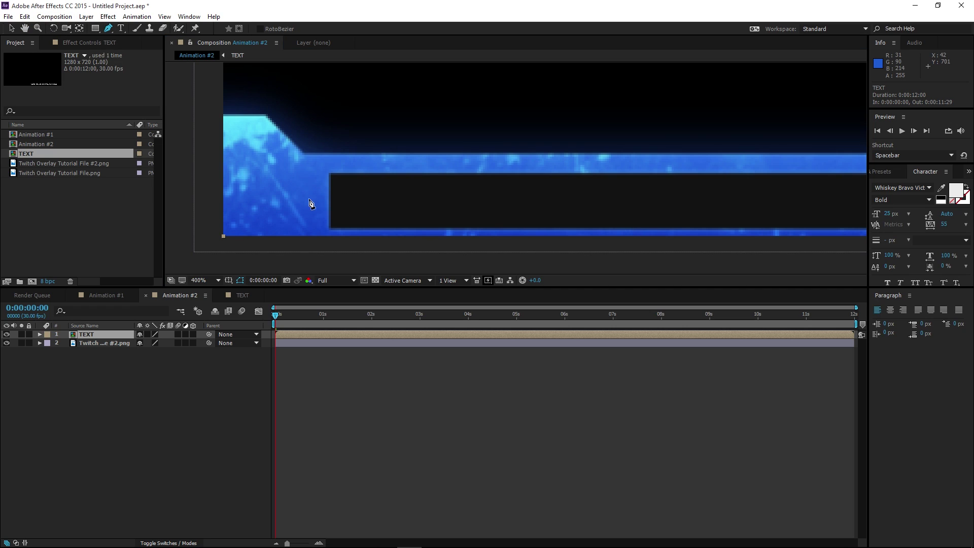
pyautogui.click(330, 174)
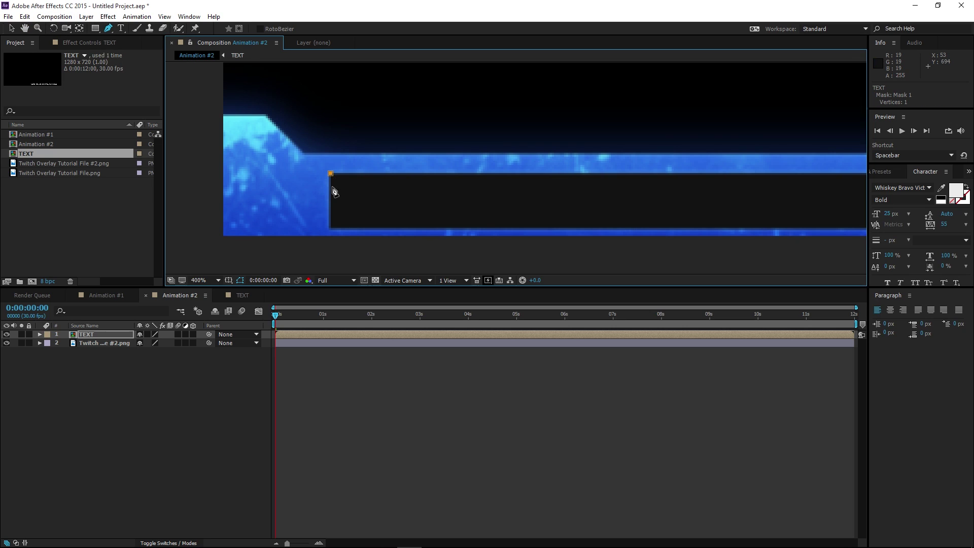
pyautogui.click(331, 233)
pyautogui.moveTo(348, 228); pyautogui.dragTo(178, 150)
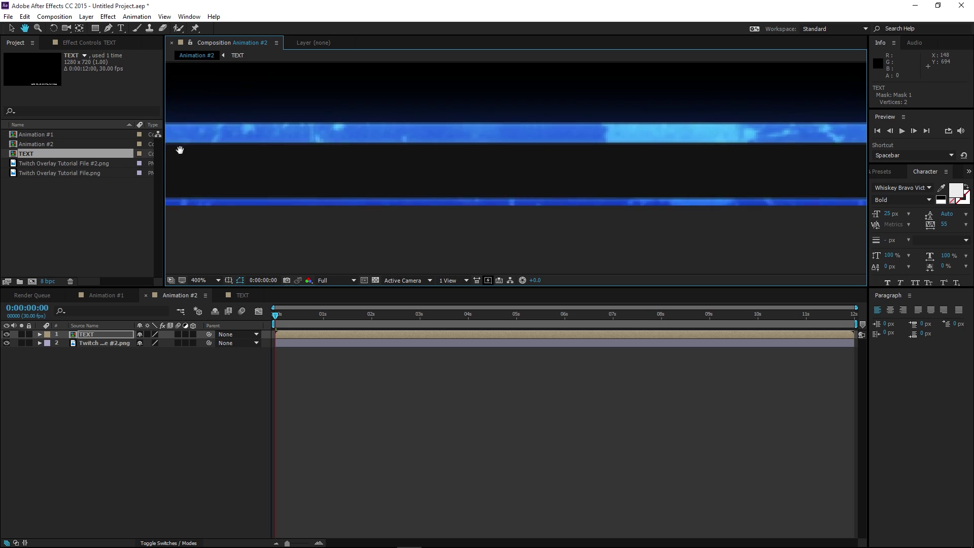
pyautogui.moveTo(685, 150); pyautogui.dragTo(450, 176)
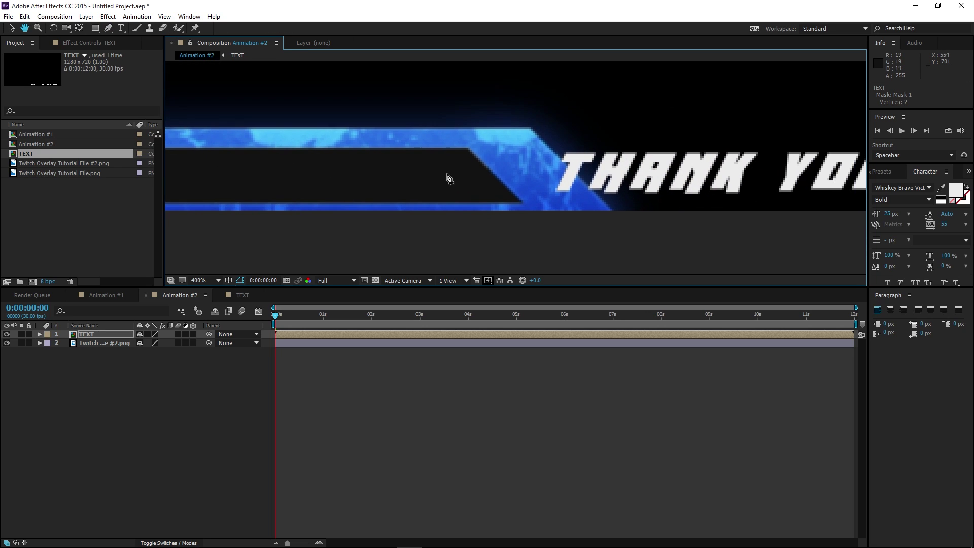
pyautogui.click(523, 204)
pyautogui.click(469, 152)
pyautogui.moveTo(321, 135); pyautogui.dragTo(632, 154)
pyautogui.click(497, 176)
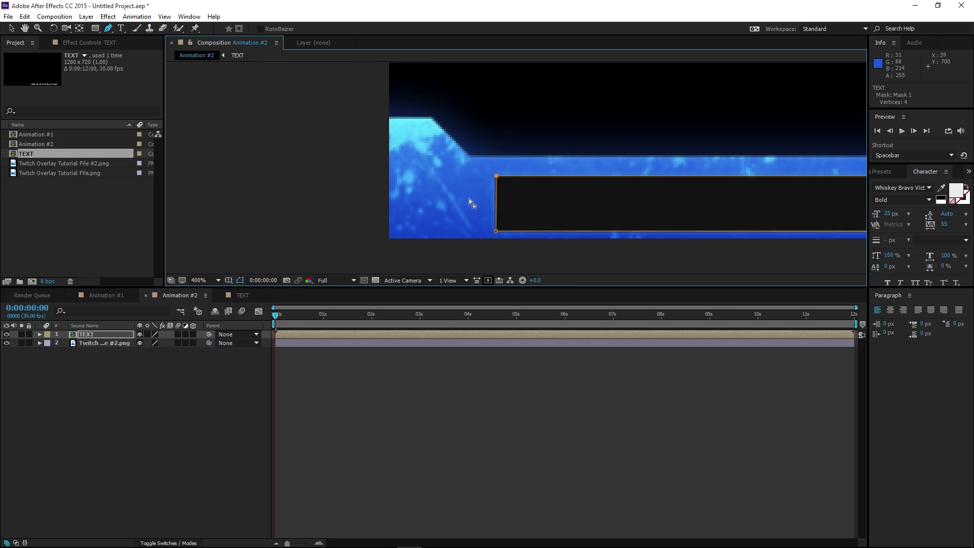
pyautogui.scroll(-6, 472, 203)
pyautogui.moveTo(700, 209); pyautogui.dragTo(564, 235)
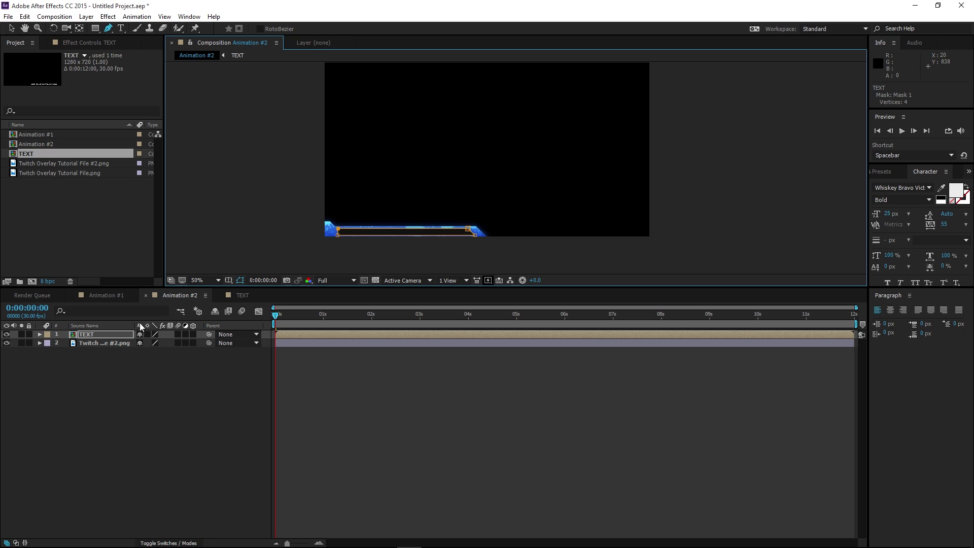
pyautogui.click(11, 29)
pyautogui.click(128, 416)
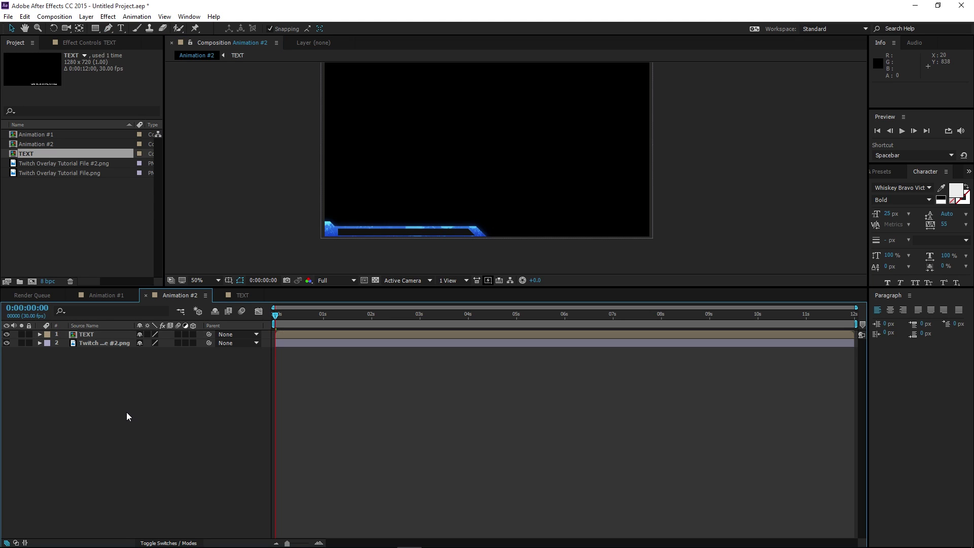
# Step: Scrub through Animation #2 to check how the masked text scrolls inside the banner
pyautogui.moveTo(276, 317); pyautogui.dragTo(497, 319)
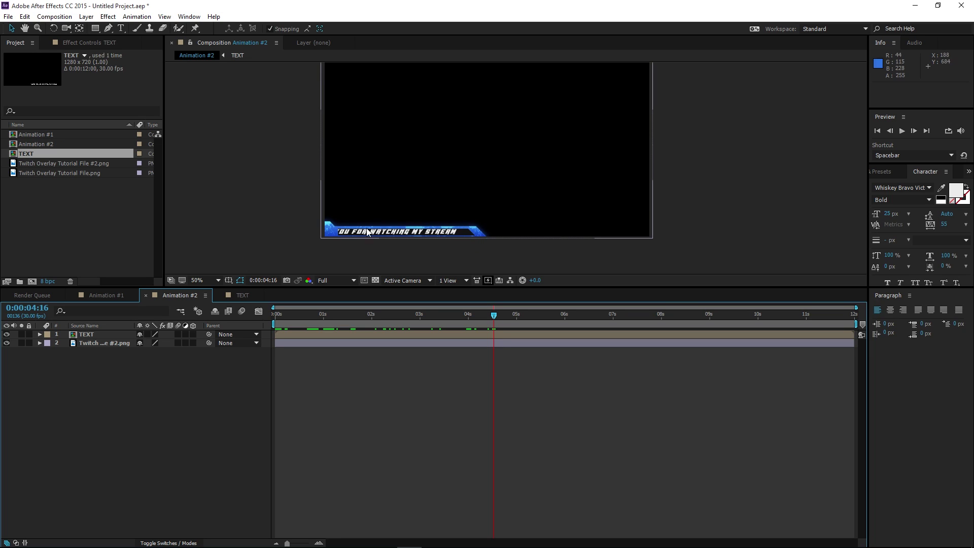
pyautogui.moveTo(494, 318); pyautogui.dragTo(656, 319)
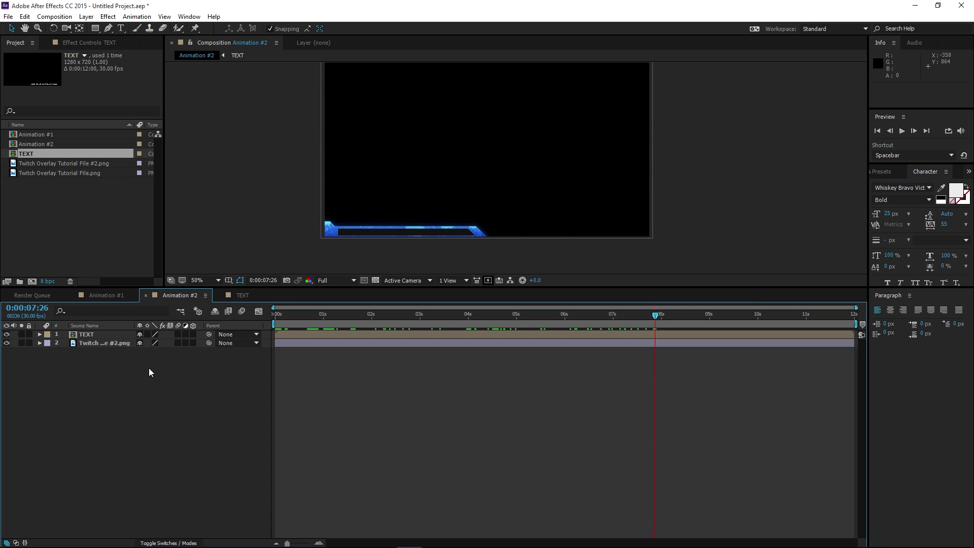
# Step: Switch to Open Broadcaster Software and delete the Overlay and Text Animation sources from the Main Scene
pyautogui.click(915, 5)
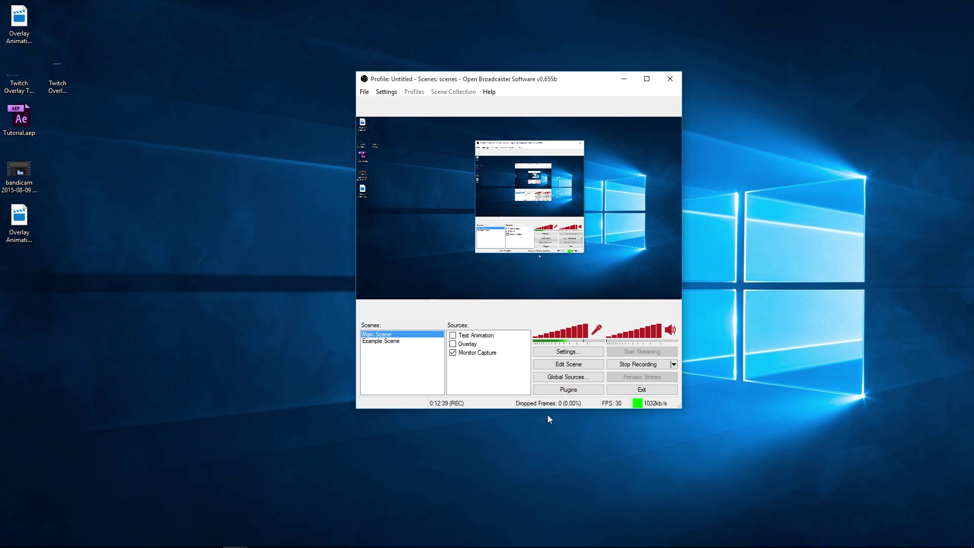
pyautogui.click(466, 345)
pyautogui.press('Delete')
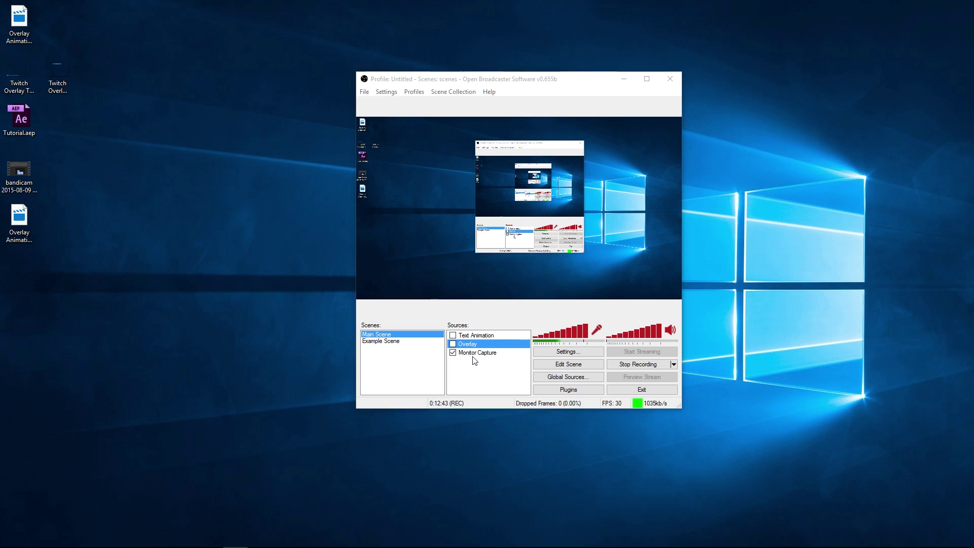
pyautogui.press('Return')
pyautogui.press('Delete')
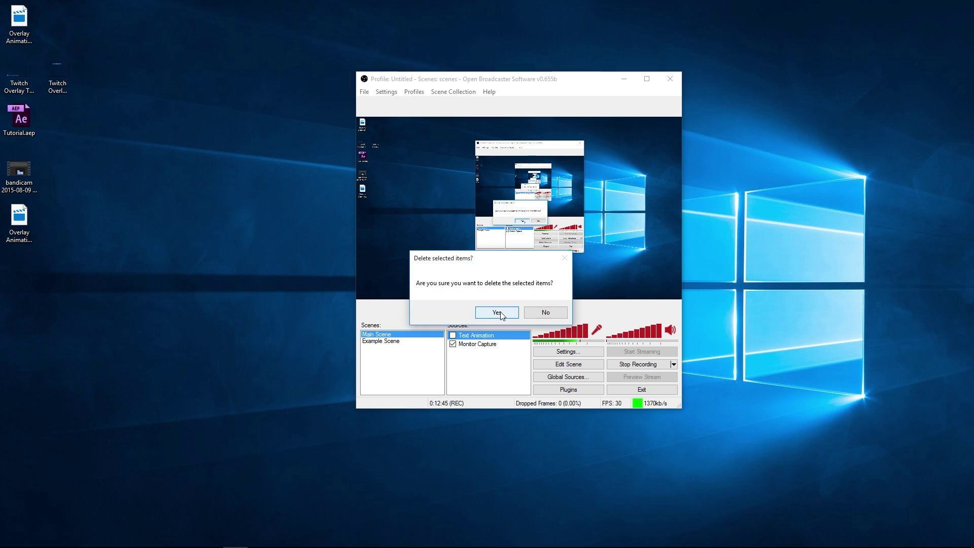
pyautogui.press('Return')
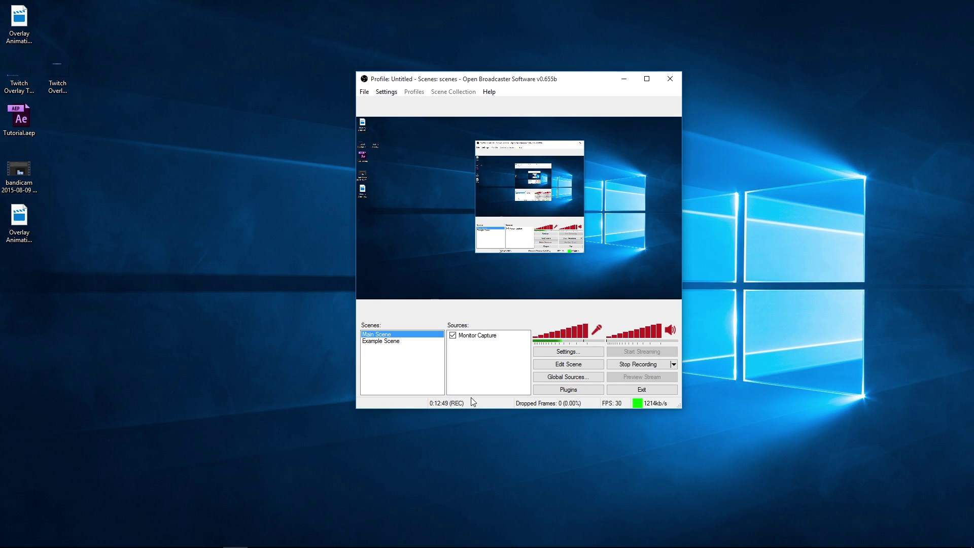
# Step: Add a video source named "Overlay" to the Main Scene, with a video width of 1920 and height of 1080
pyautogui.rightClick(472, 369)
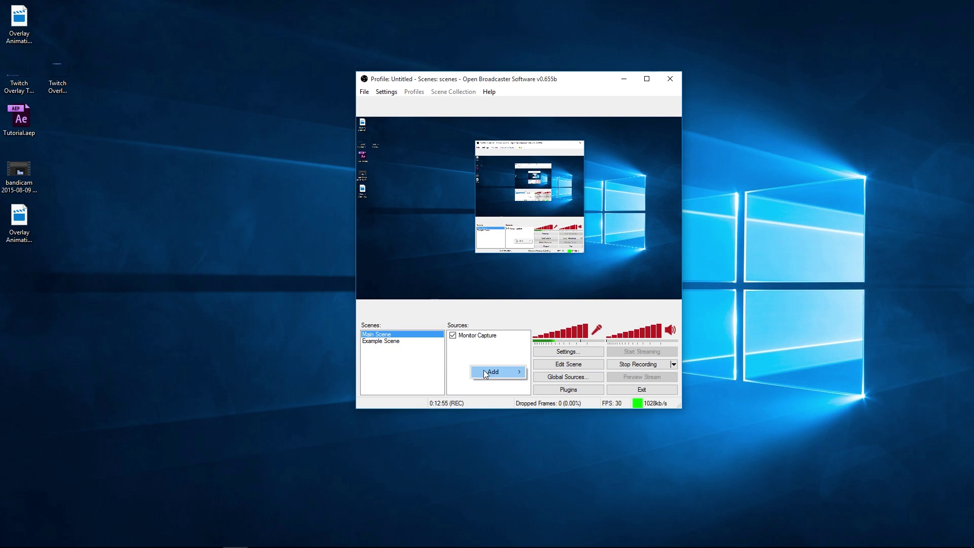
pyautogui.moveTo(499, 372)
pyautogui.click(552, 446)
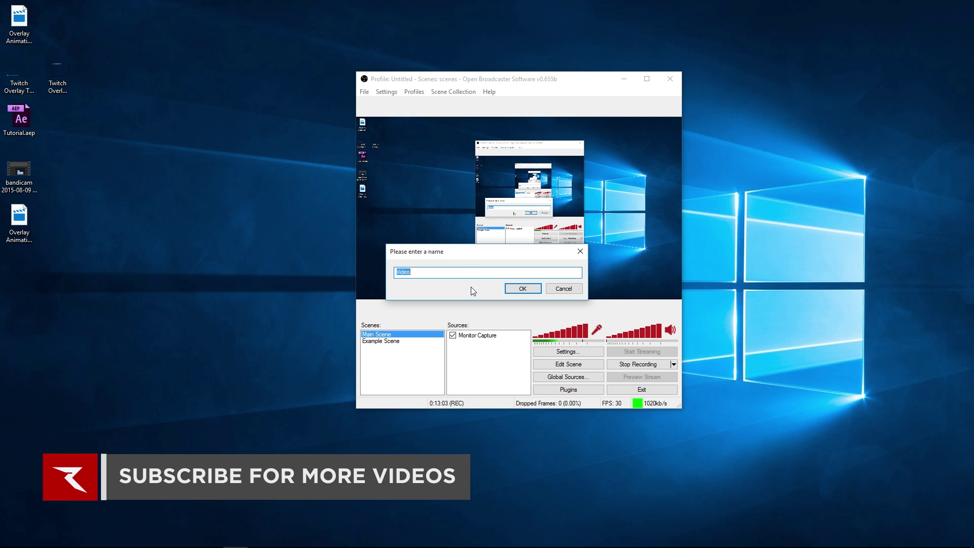
pyautogui.write('Overlay')
pyautogui.click(518, 289)
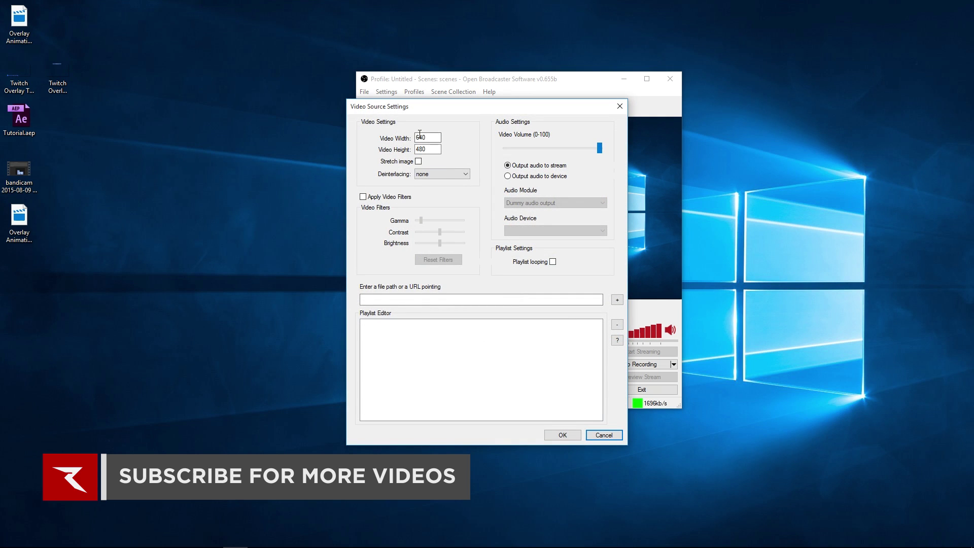
pyautogui.doubleClick(437, 137)
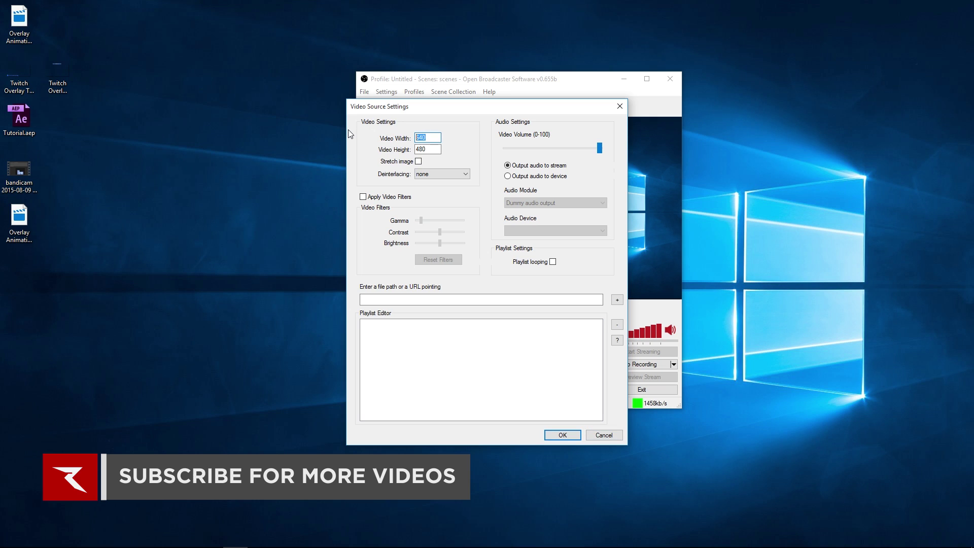
pyautogui.write('1920')
pyautogui.press('Tab')
pyautogui.write('1080')
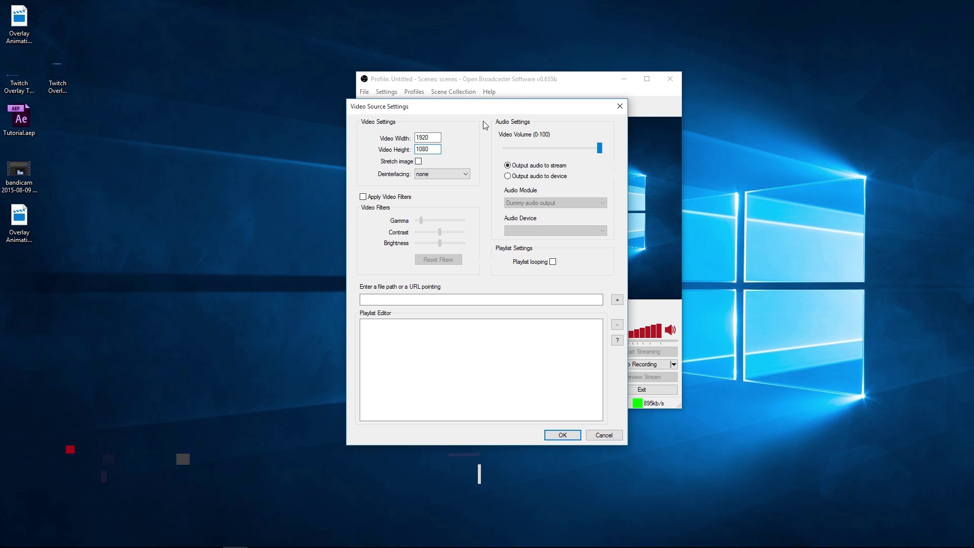
# Step: Load "Overlay Animation #1.mov" from the Desktop into the Overlay source's playlist, enable playlist looping, and accept the settings
pyautogui.click(617, 341)
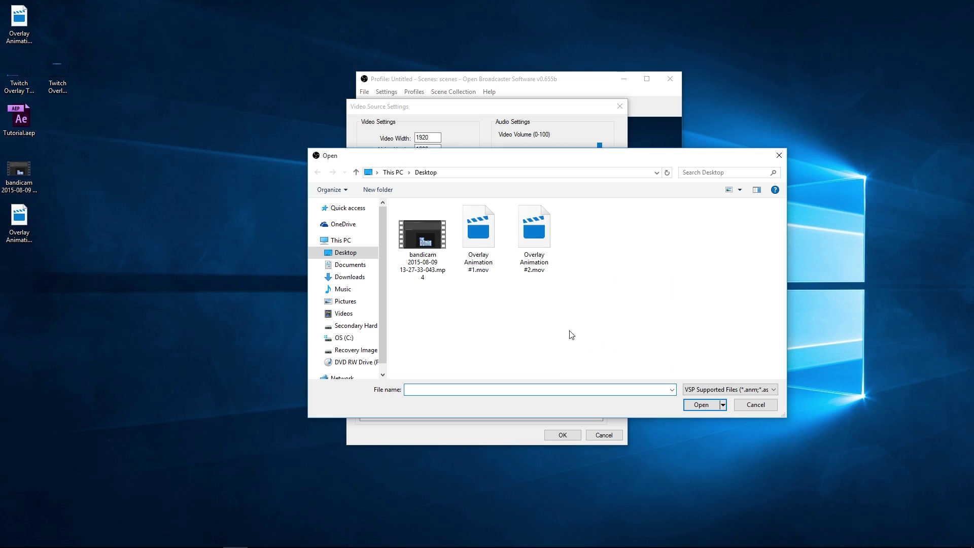
pyautogui.click(469, 262)
pyautogui.click(701, 405)
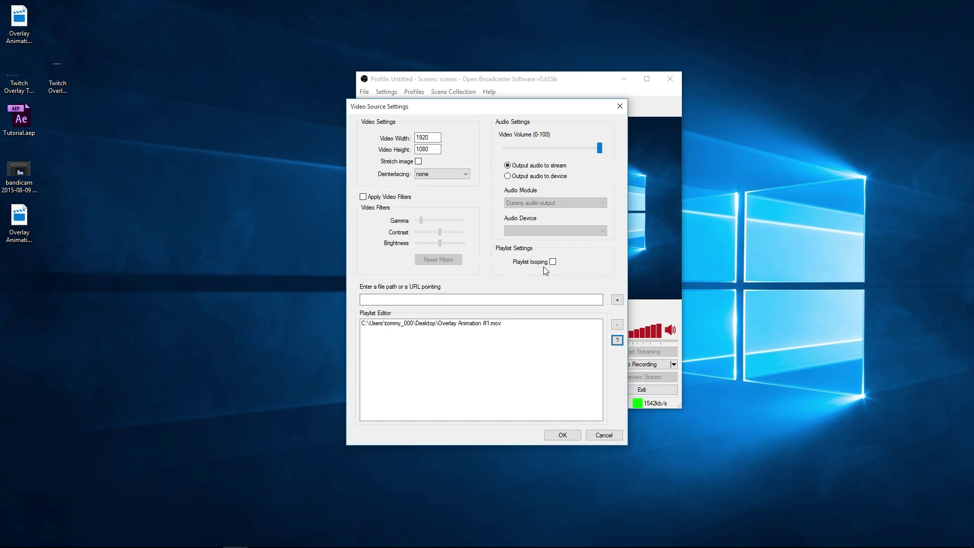
pyautogui.moveTo(507, 112); pyautogui.dragTo(231, 83)
pyautogui.click(277, 232)
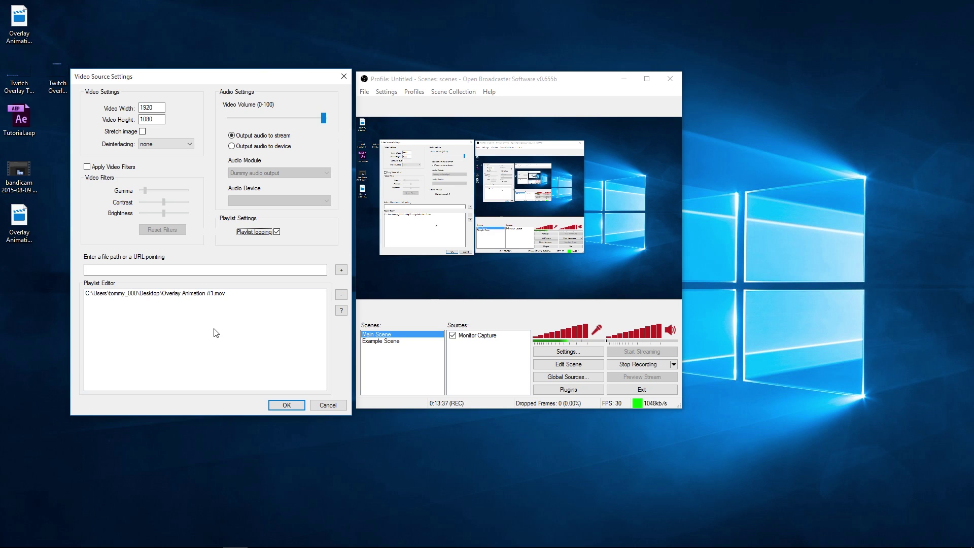
pyautogui.moveTo(281, 84)
pyautogui.mouseDown()
pyautogui.moveTo(293, 102)
pyautogui.moveTo(283, 83)
pyautogui.mouseUp()
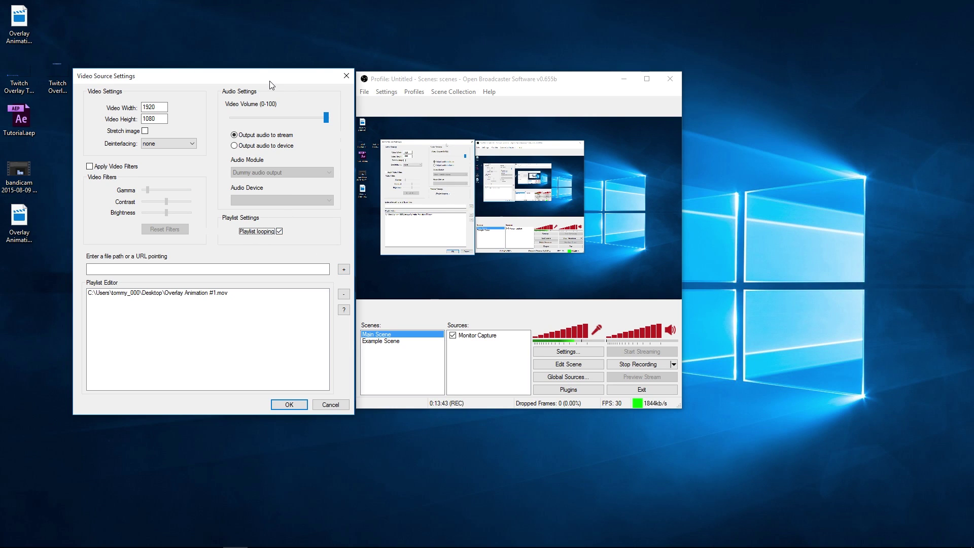
pyautogui.moveTo(271, 85); pyautogui.dragTo(266, 83)
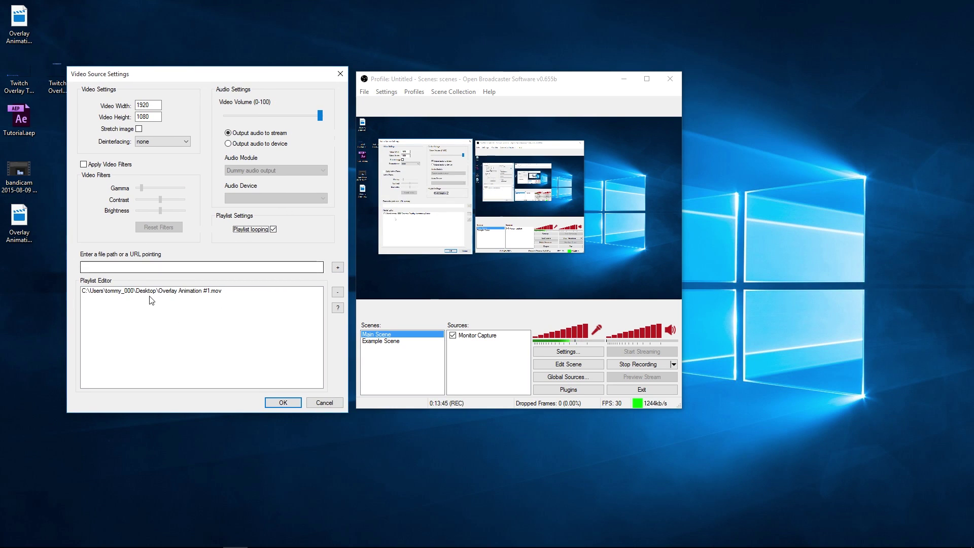
pyautogui.click(282, 403)
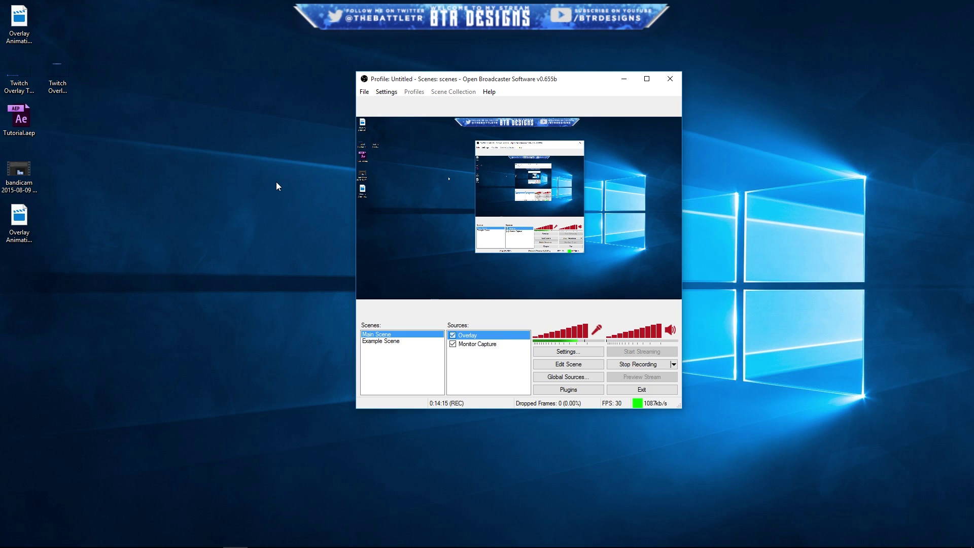
# Step: Hide the Overlay source and add another video source named "Text Animation" to the Main Scene
pyautogui.click(453, 335)
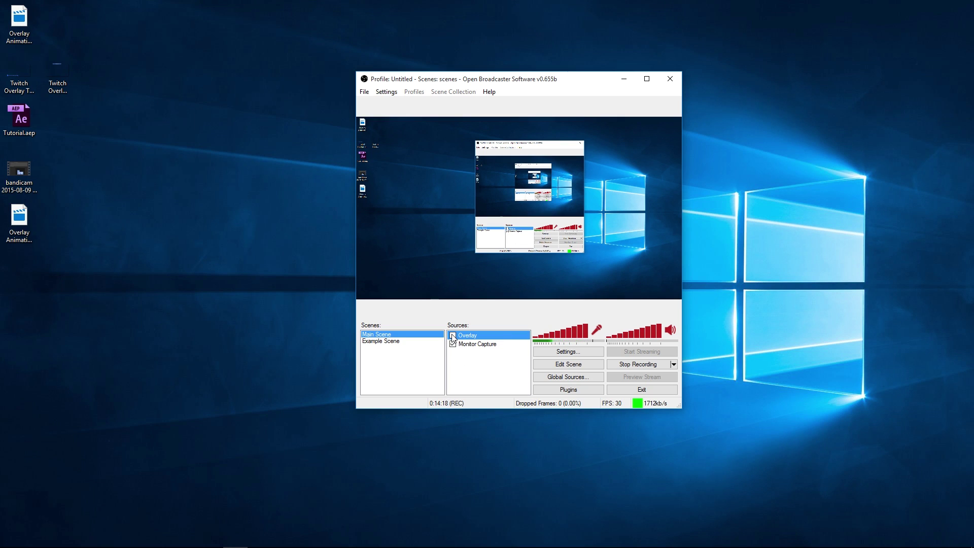
pyautogui.rightClick(476, 374)
pyautogui.moveTo(505, 376)
pyautogui.click(583, 455)
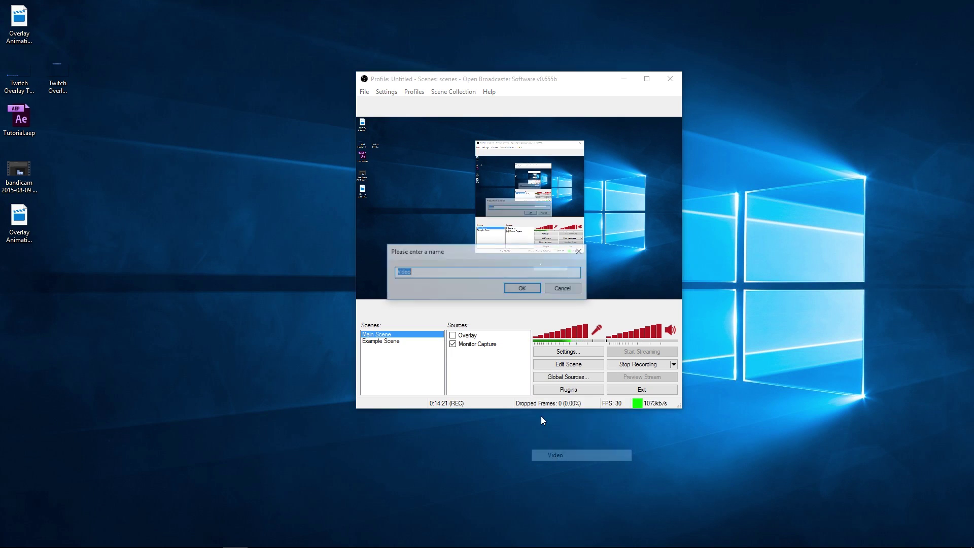
pyautogui.write('TExt')
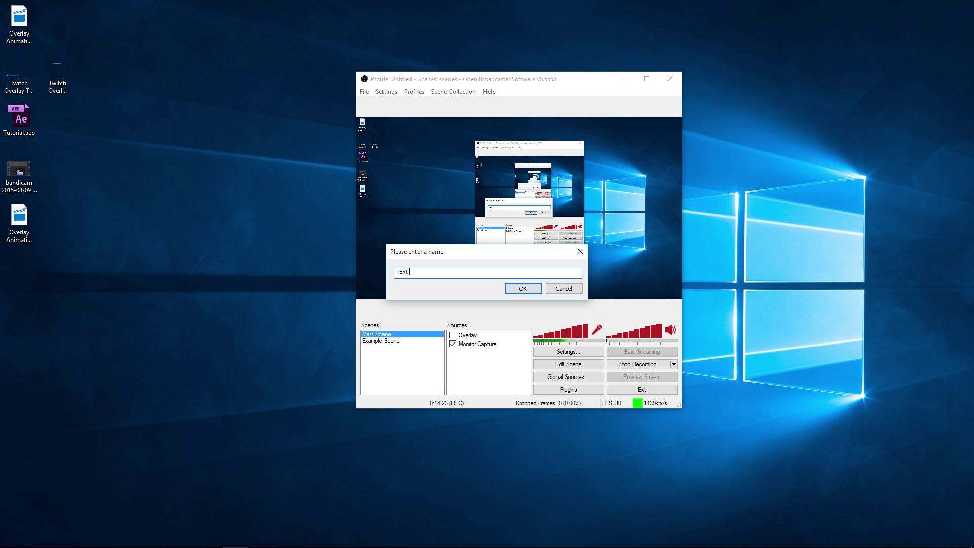
pyautogui.press('BackSpace')
pyautogui.write('ext Animation')
pyautogui.press('Return')
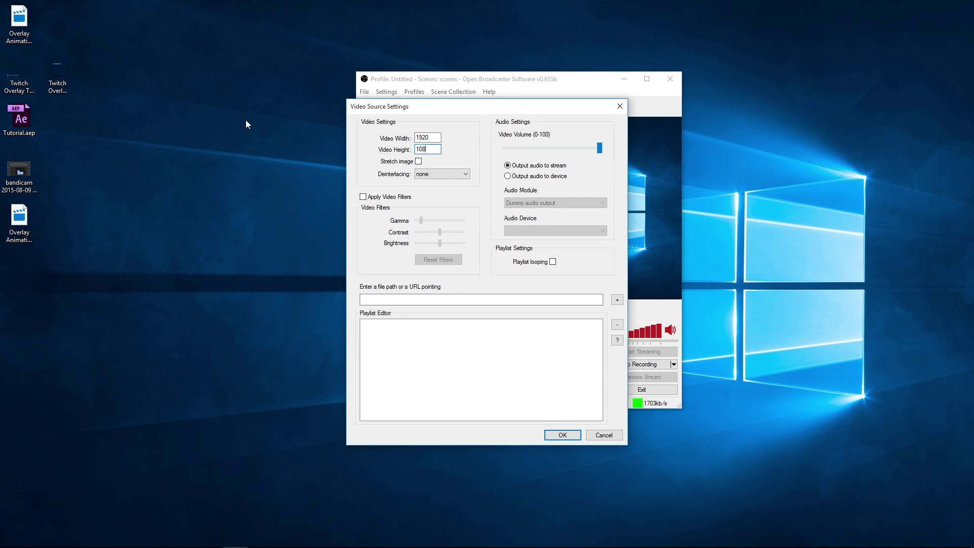
# Step: Size the Text Animation video at 1920 by 1080, enable playlist looping, load "Overlay Animation #2.mov", and accept the settings
pyautogui.click(552, 262)
pyautogui.click(554, 261)
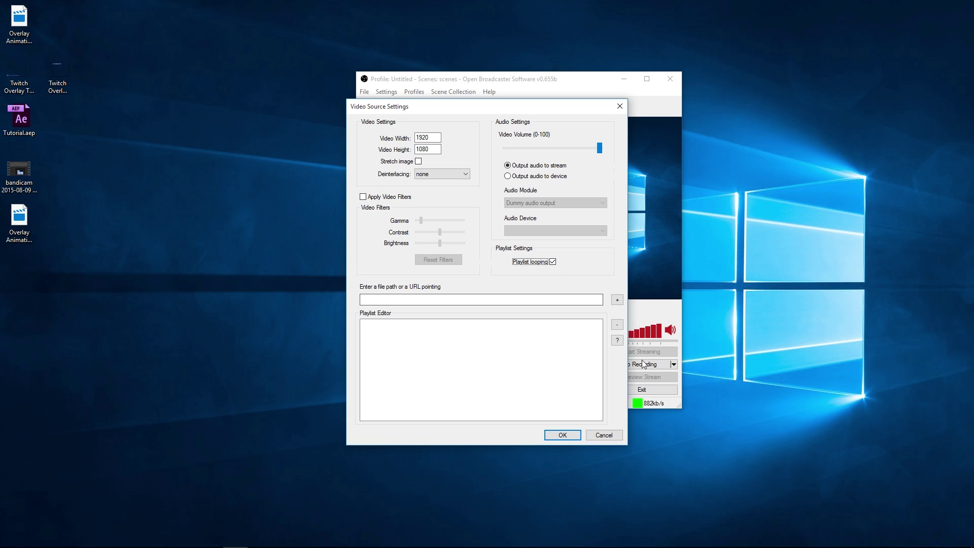
pyautogui.click(616, 341)
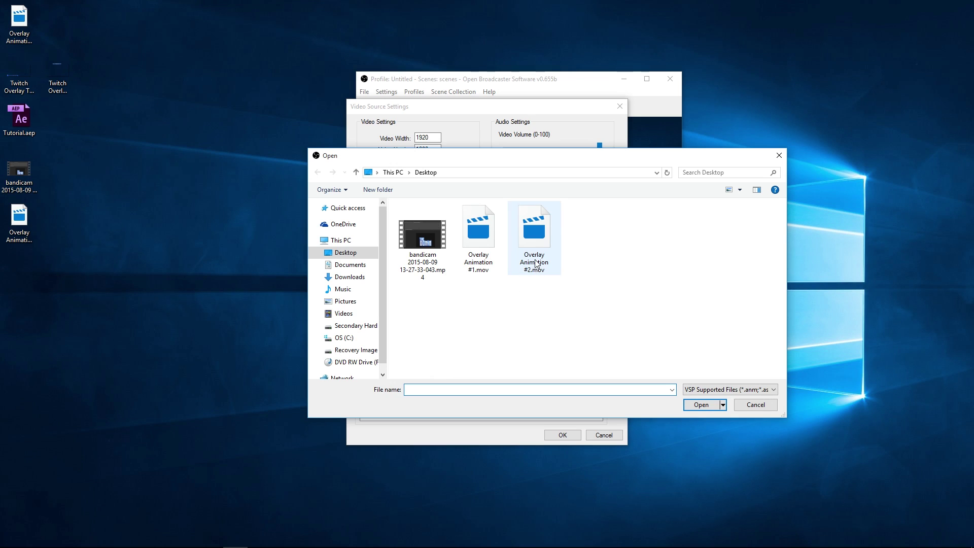
pyautogui.doubleClick(536, 263)
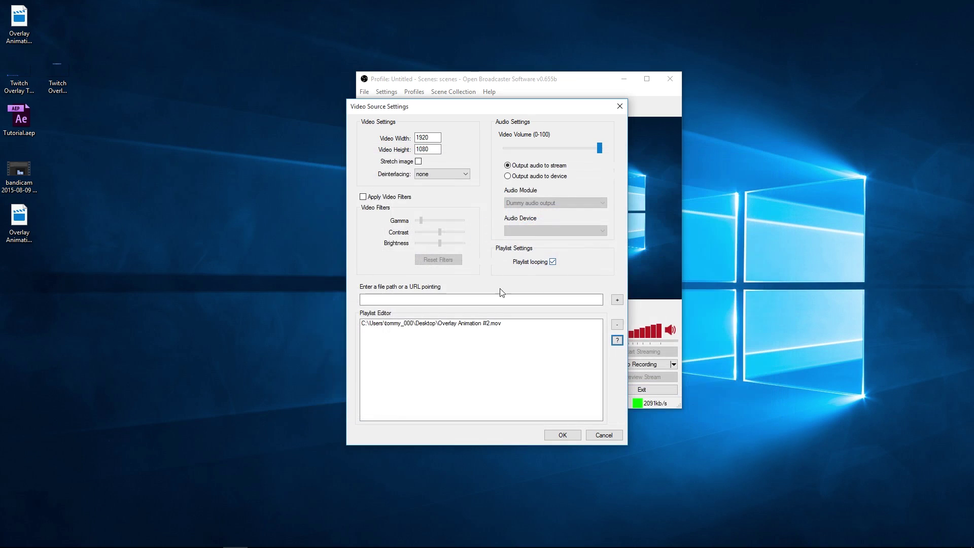
pyautogui.click(563, 436)
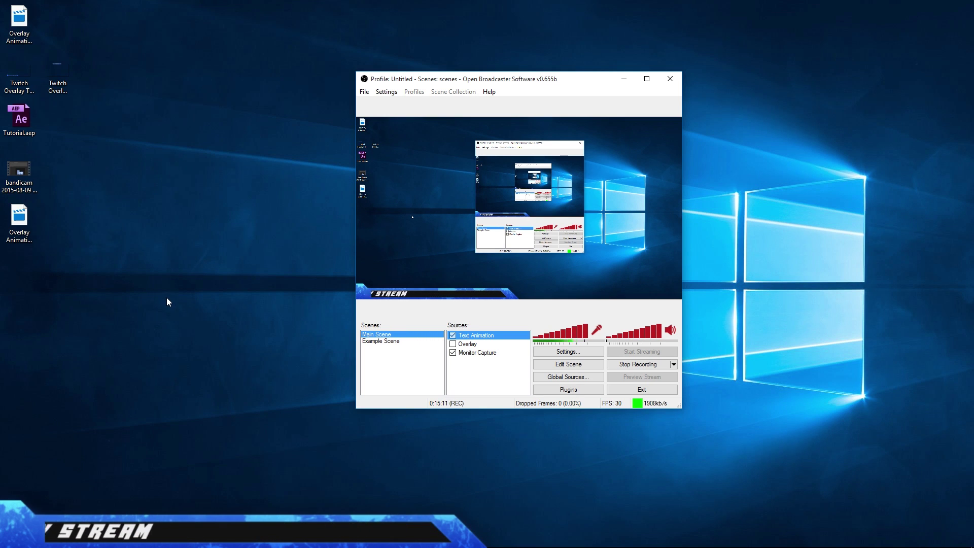
# Step: Show the Overlay source together with Text Animation, and hide both sources
pyautogui.click(452, 343)
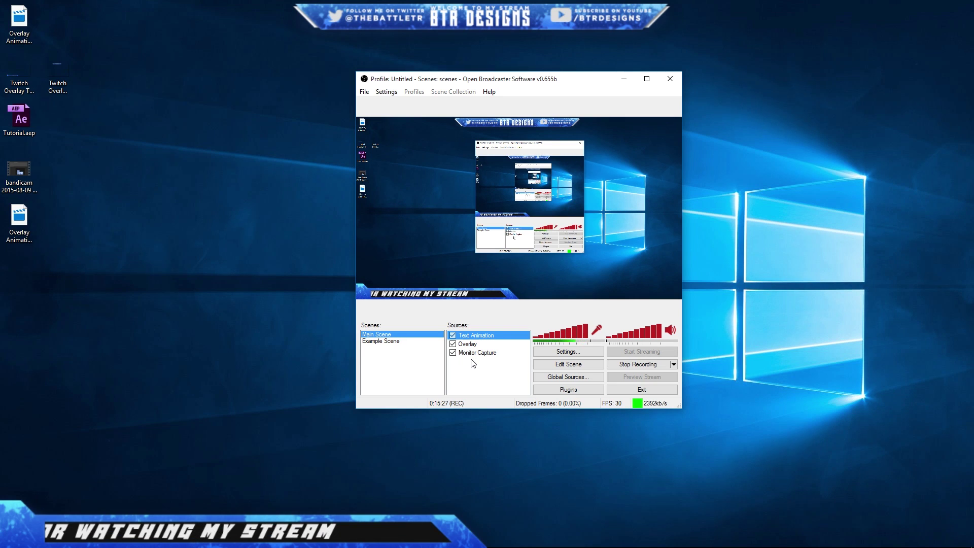
pyautogui.click(452, 344)
pyautogui.click(453, 335)
pyautogui.click(466, 365)
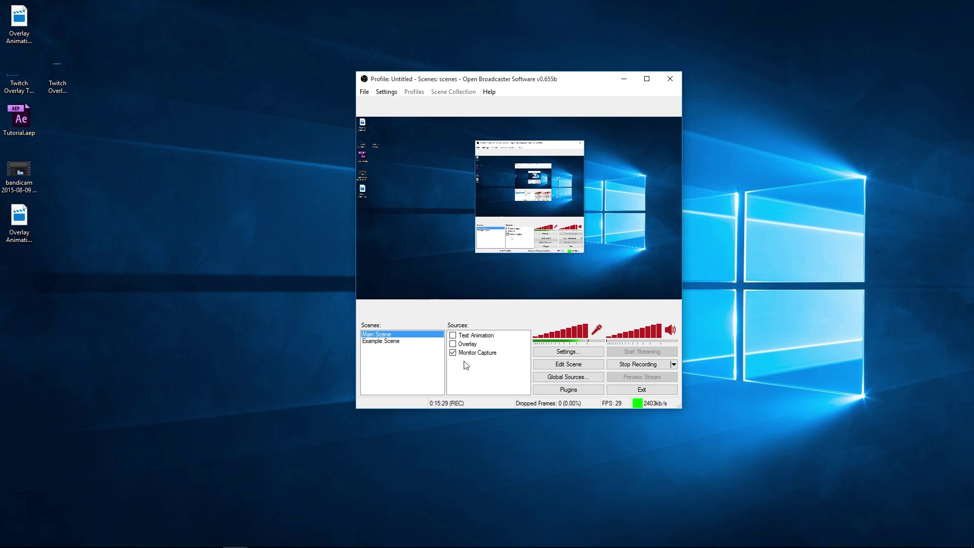
# Step: Switch to the Example Scene to view its animated overlay sources
pyautogui.click(382, 340)
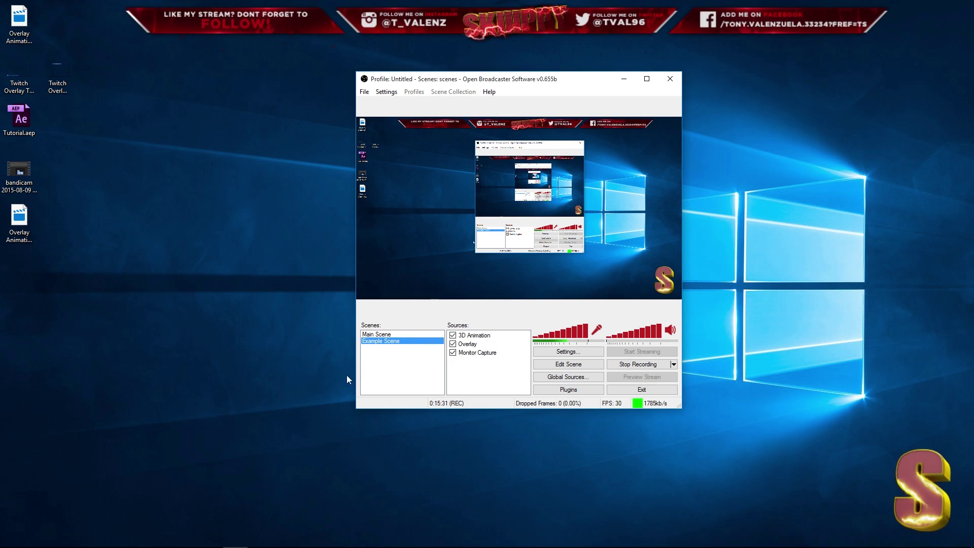